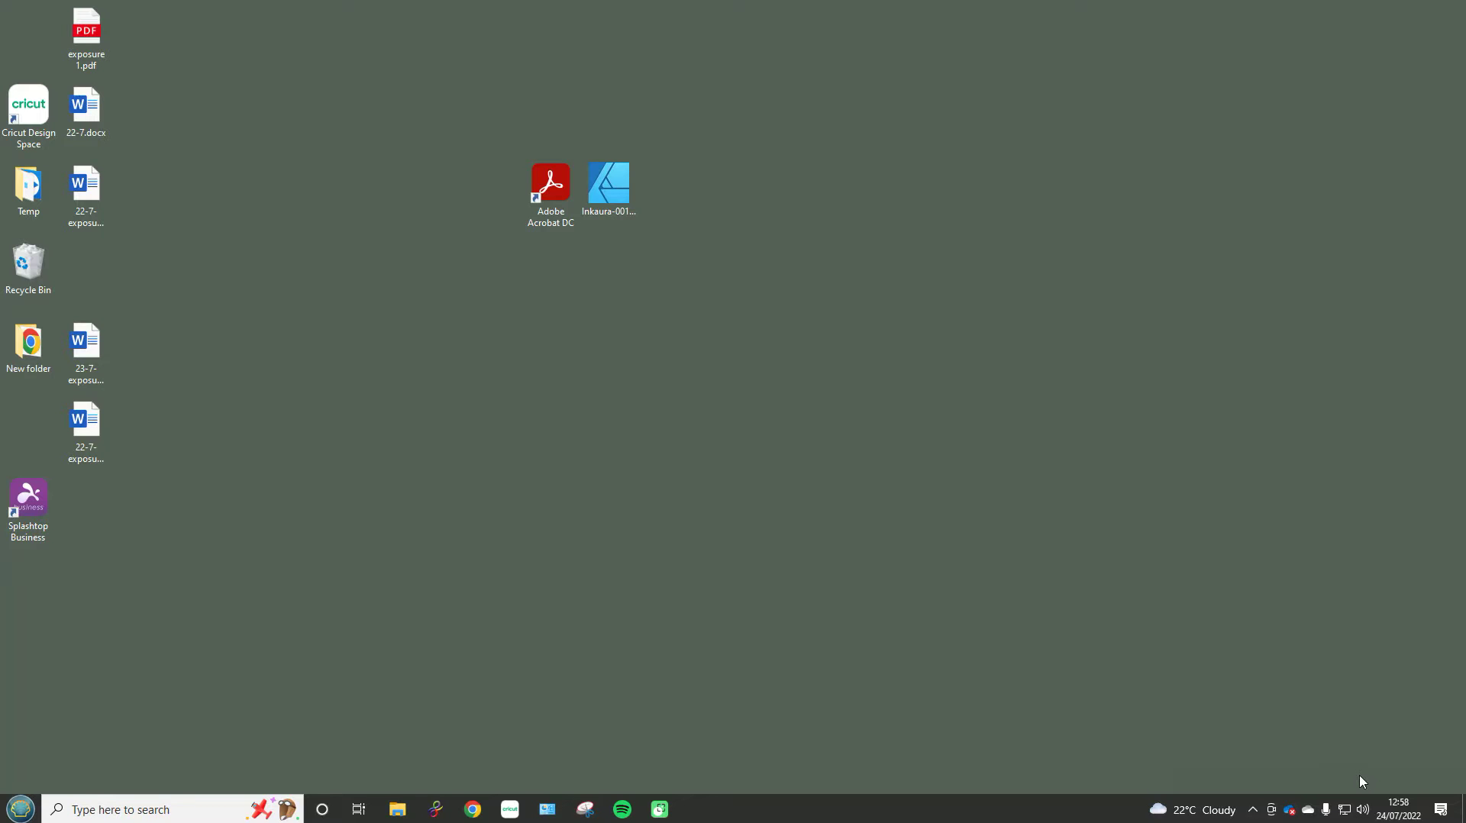
Step: Launch Acrobat, open Inkaura-001.eps by showing All Files, and accept converting it to PDF
{"action": "double_click", "coordinate": [551, 191]}
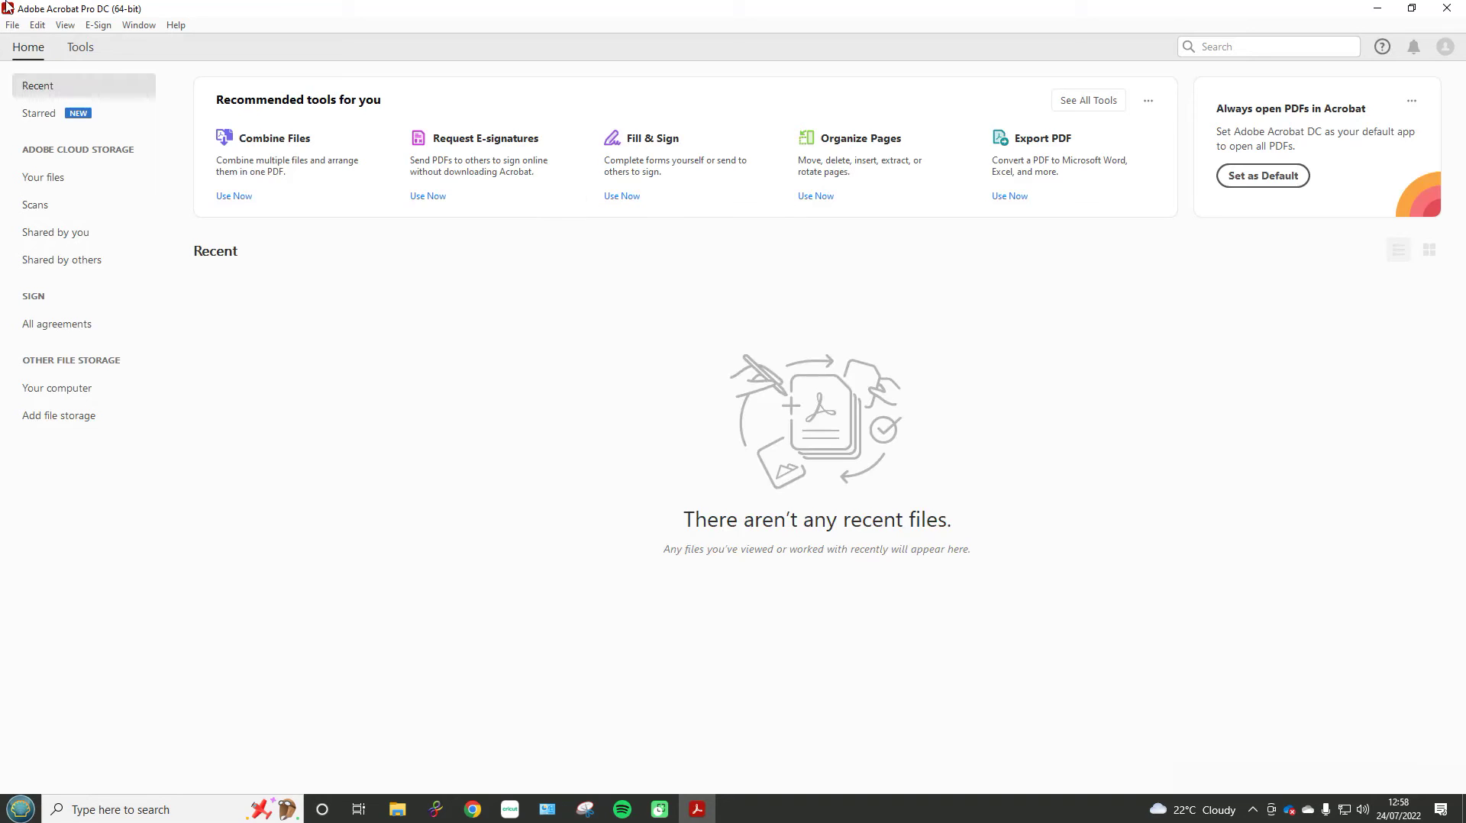
{"action": "left_click", "coordinate": [13, 24]}
{"action": "left_click", "coordinate": [54, 52]}
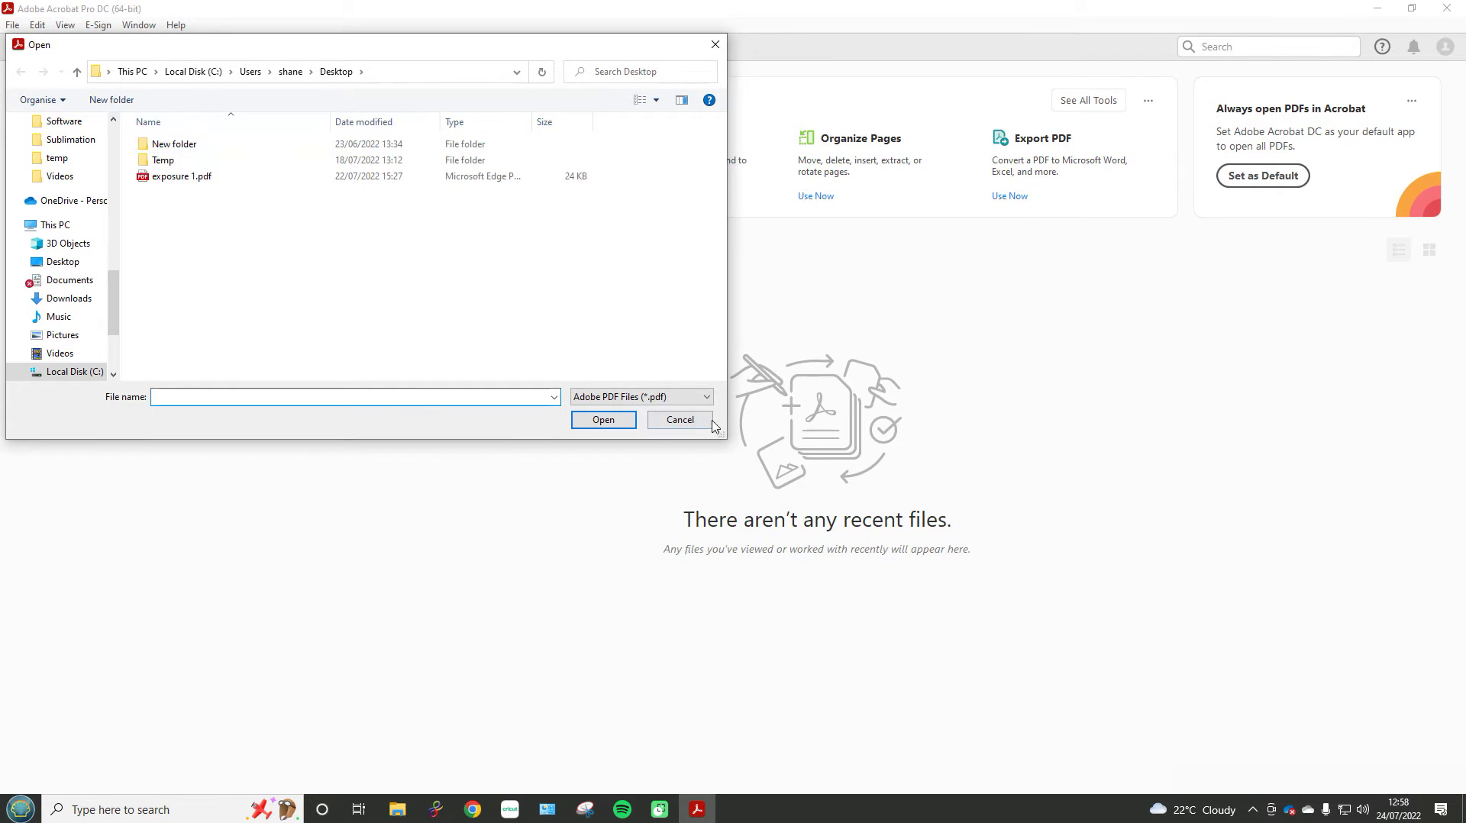
{"action": "left_click", "coordinate": [676, 397]}
{"action": "left_click", "coordinate": [655, 423]}
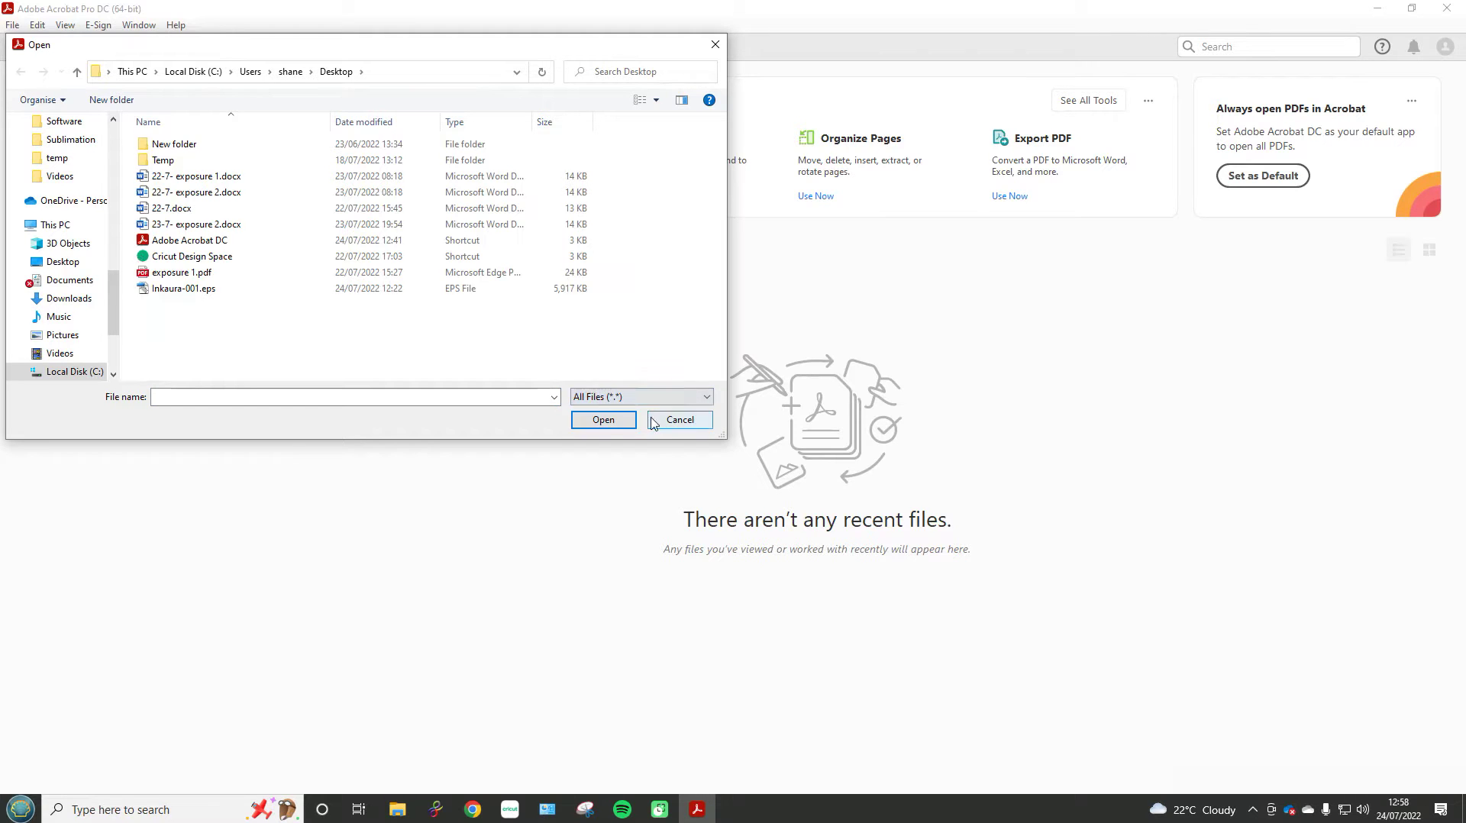
{"action": "left_click", "coordinate": [175, 290]}
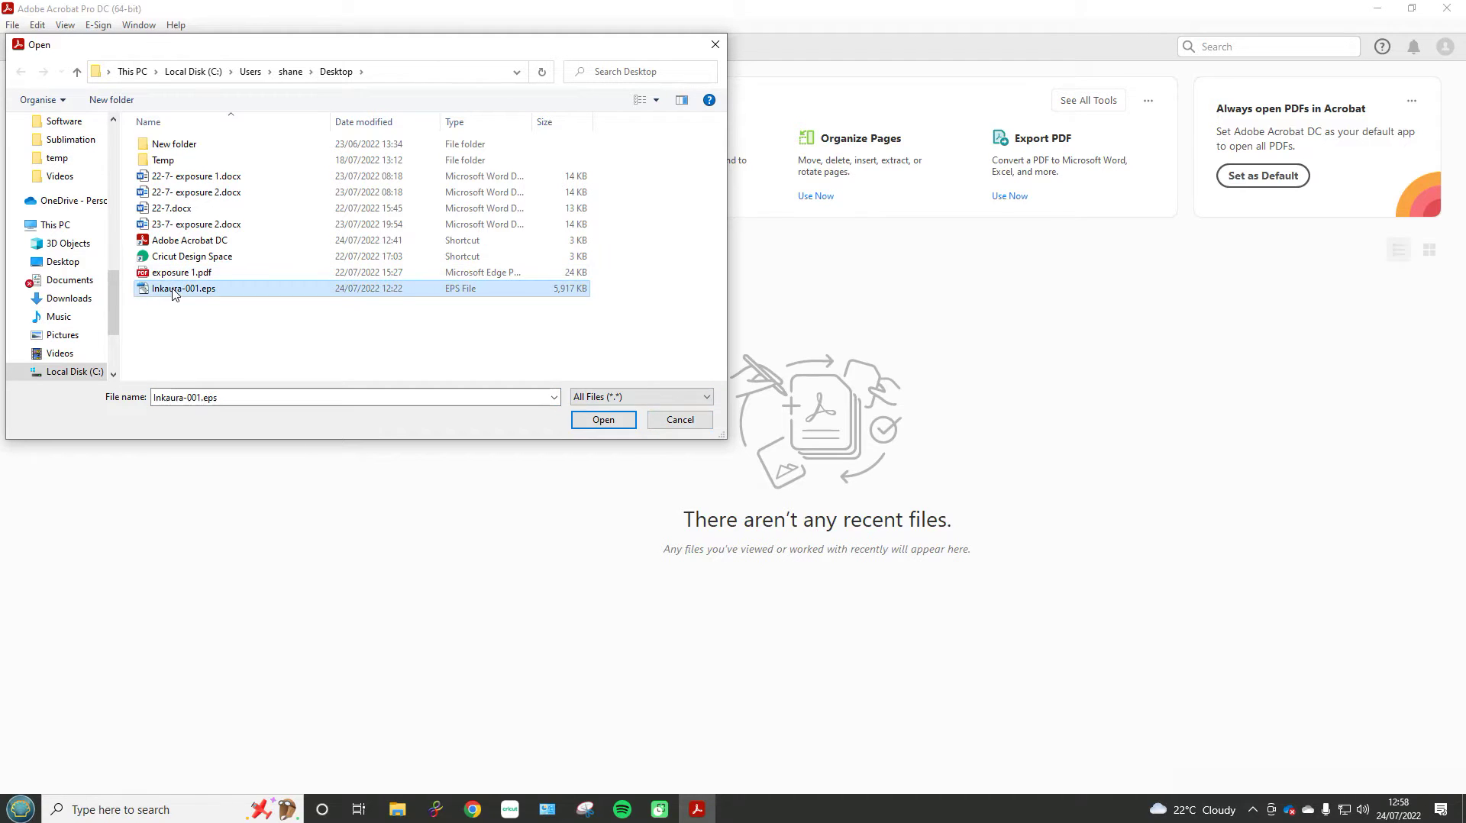
{"action": "left_click", "coordinate": [610, 420]}
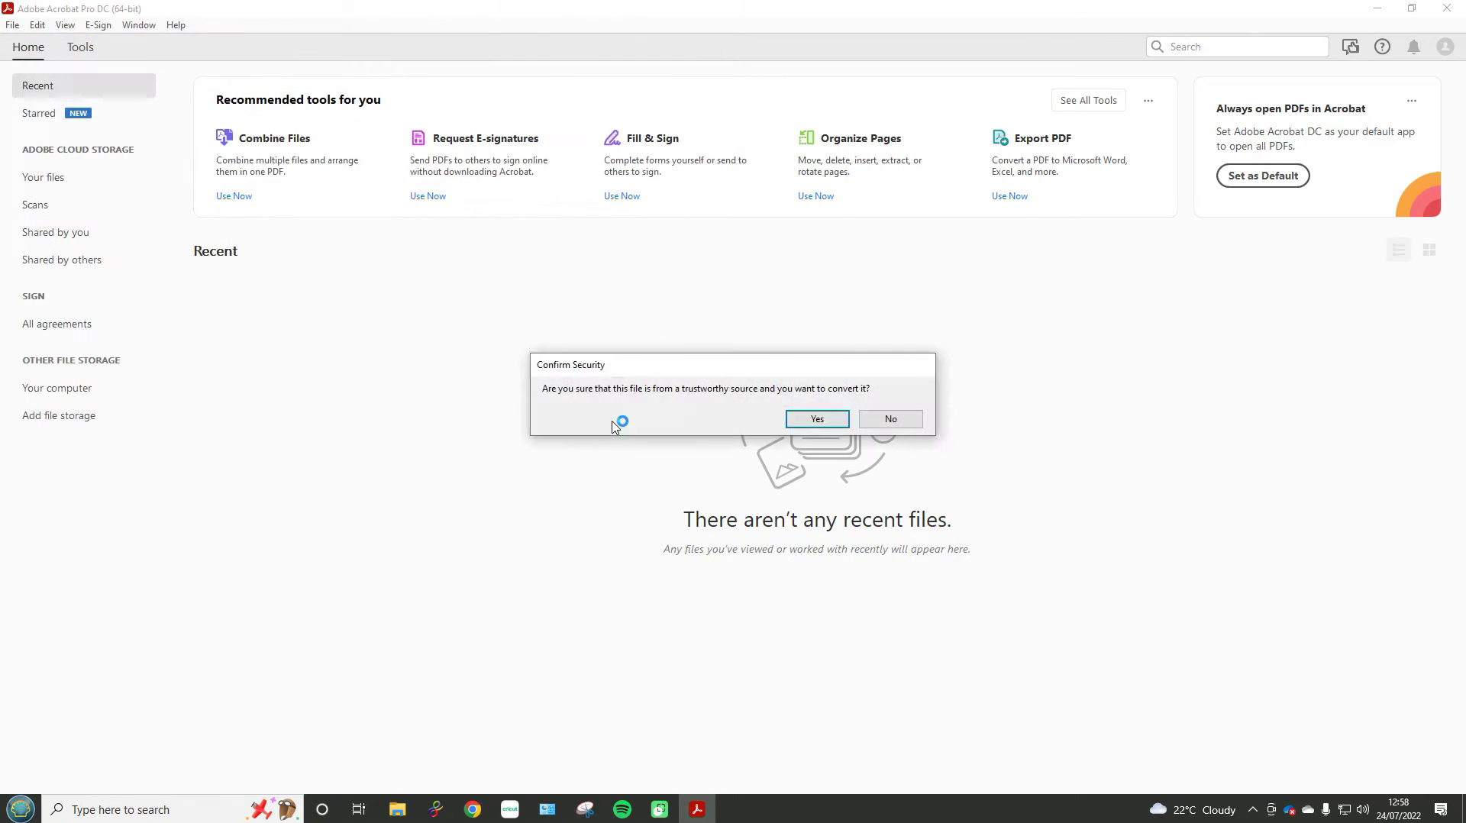
{"action": "left_click", "coordinate": [818, 420]}
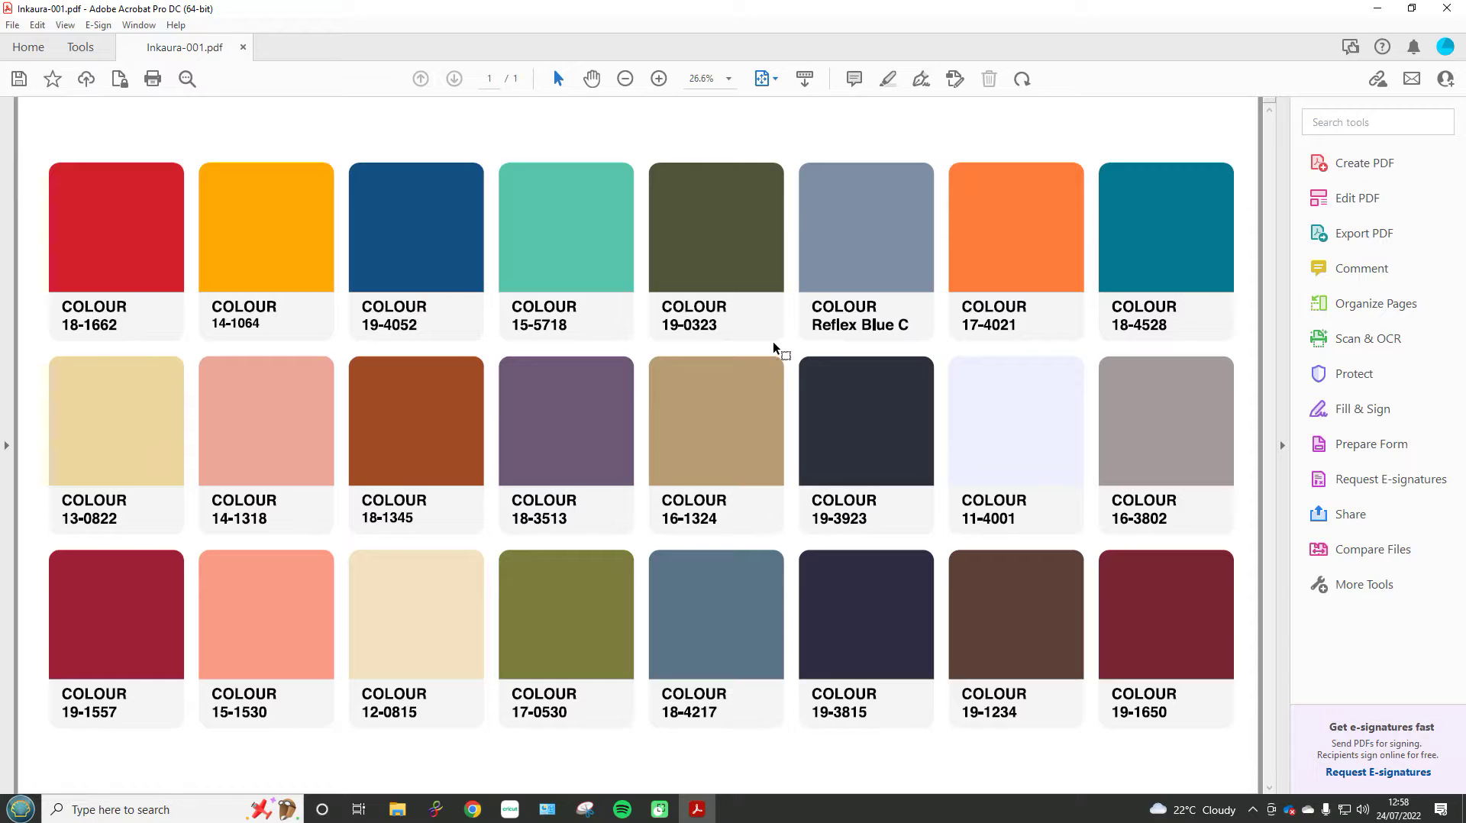
Step: In the Print dialog's advanced setup, set the colour profile to 101-inkaura.icm
{"action": "left_click", "coordinate": [12, 26]}
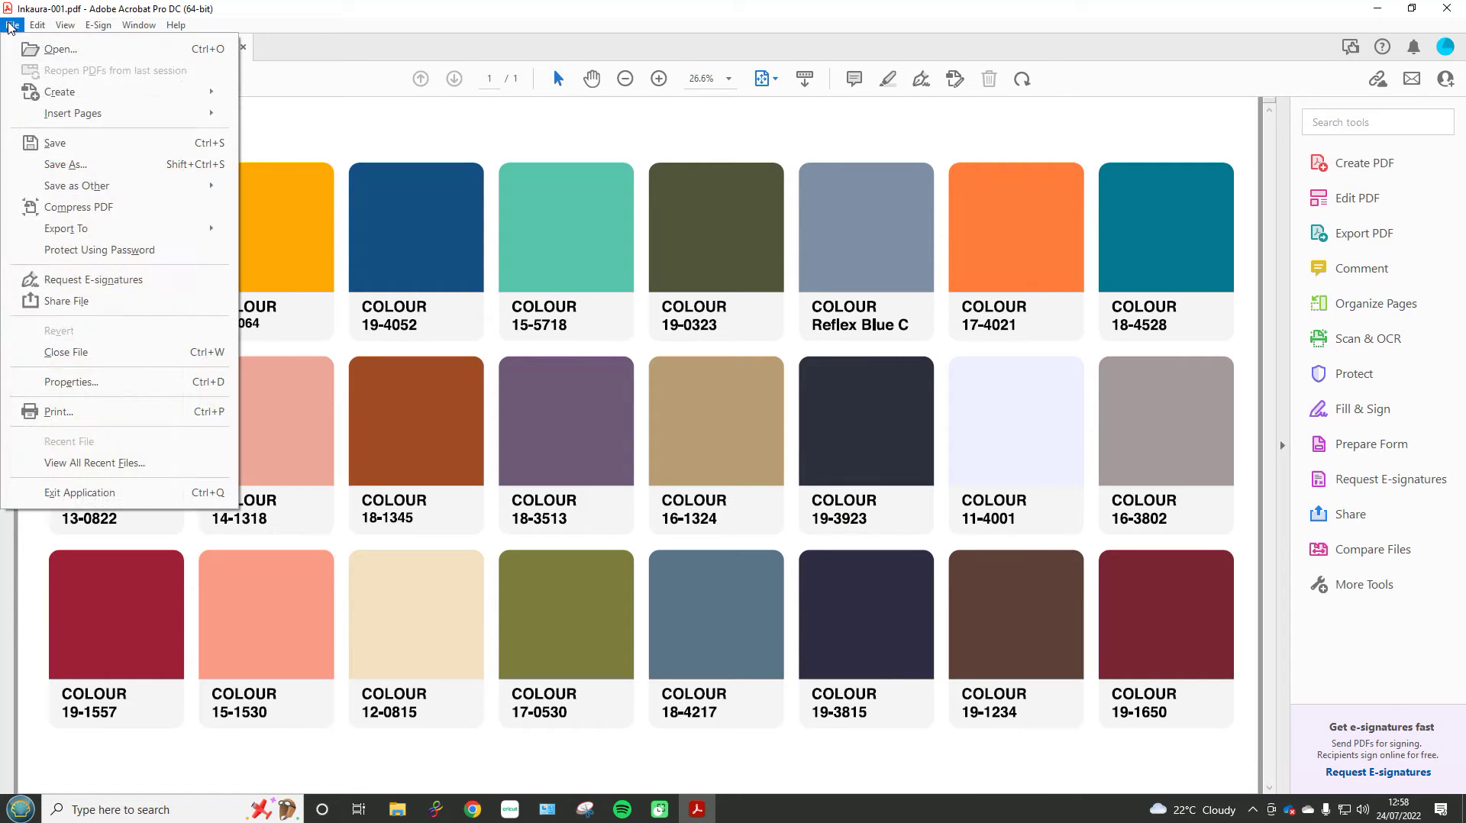
{"action": "left_click", "coordinate": [90, 413]}
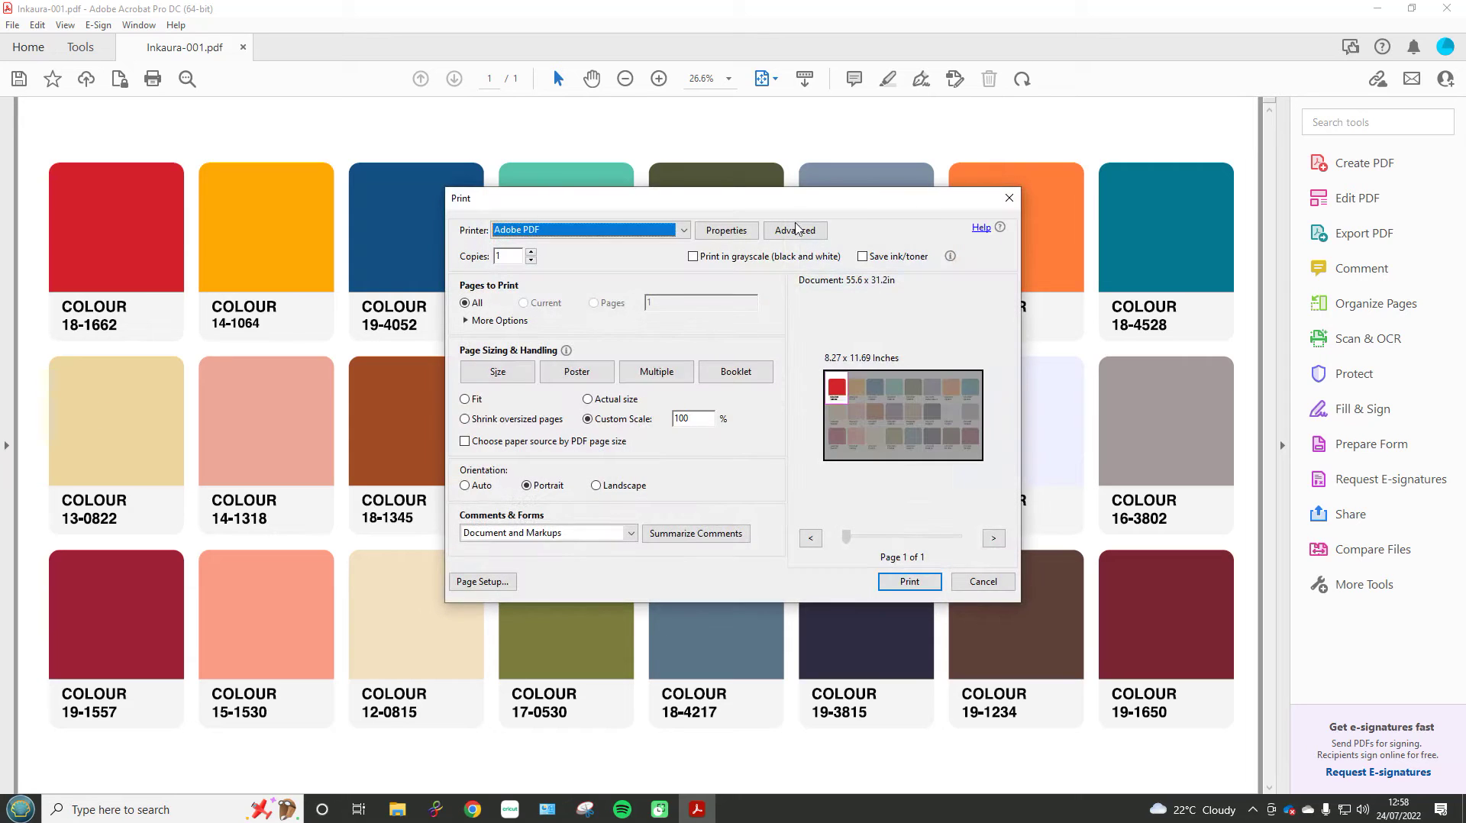
{"action": "left_click", "coordinate": [810, 233]}
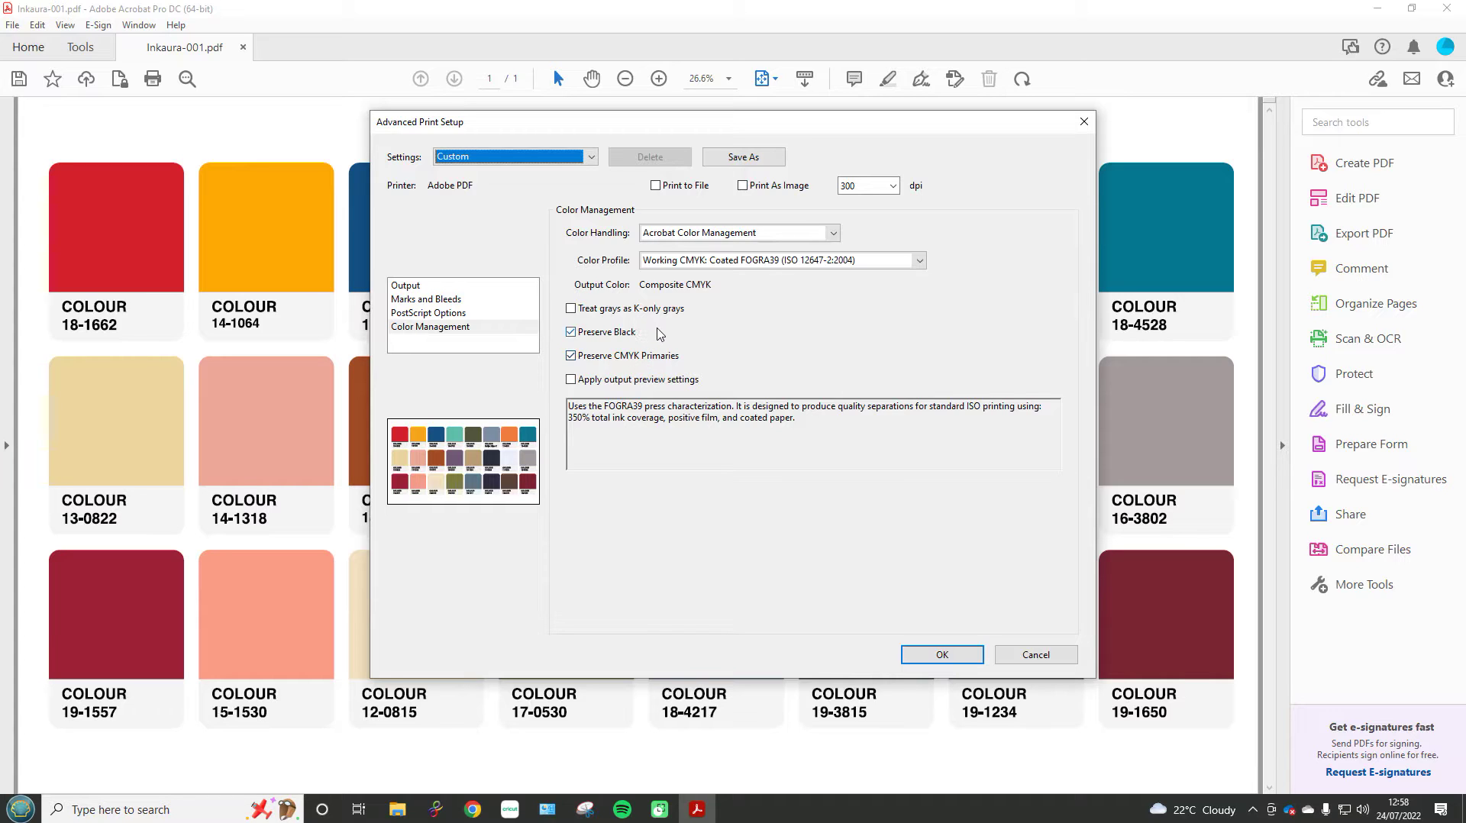
{"action": "left_click", "coordinate": [791, 265]}
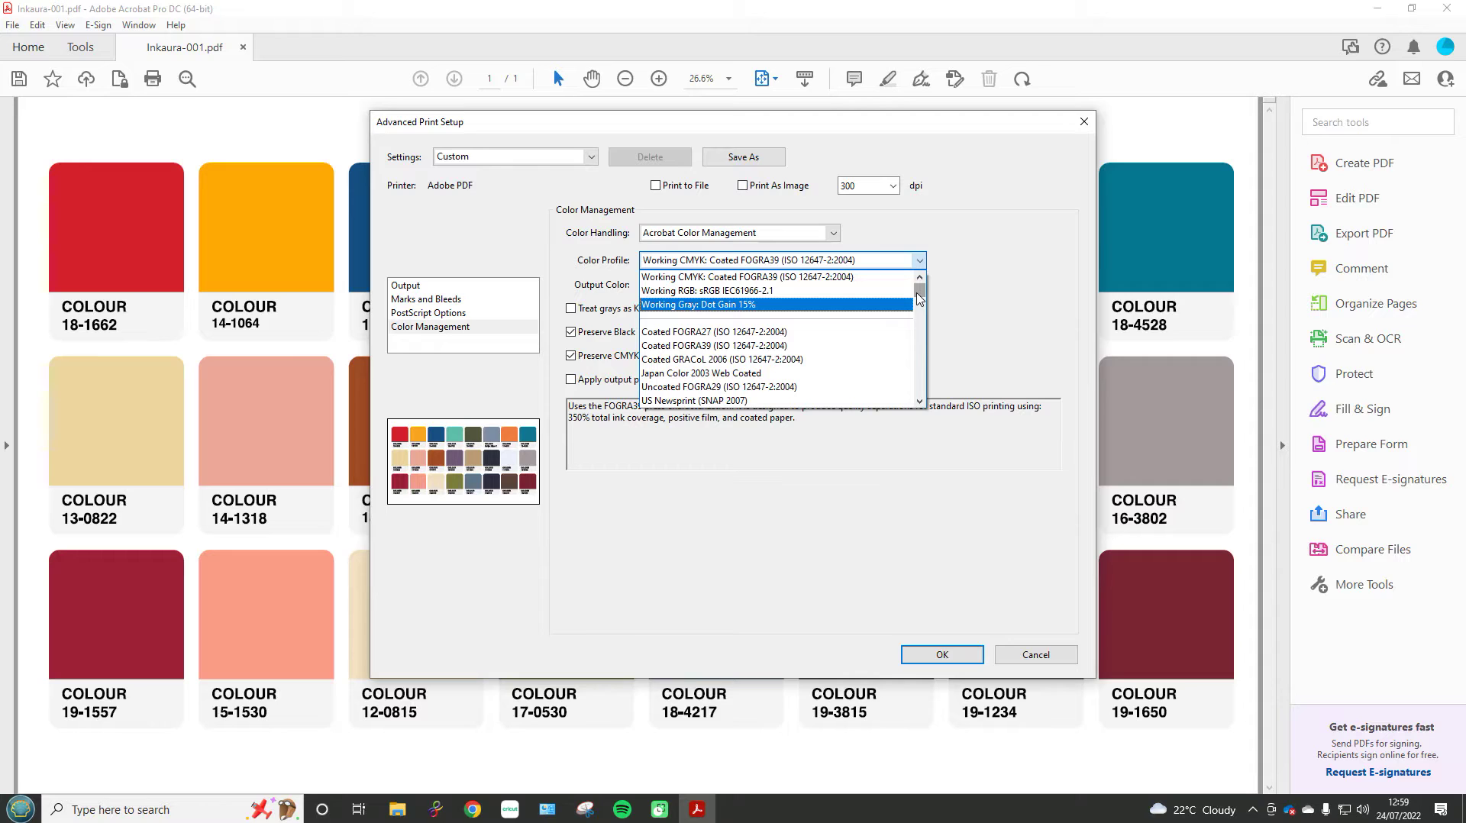
{"action": "left_click", "coordinate": [919, 403]}
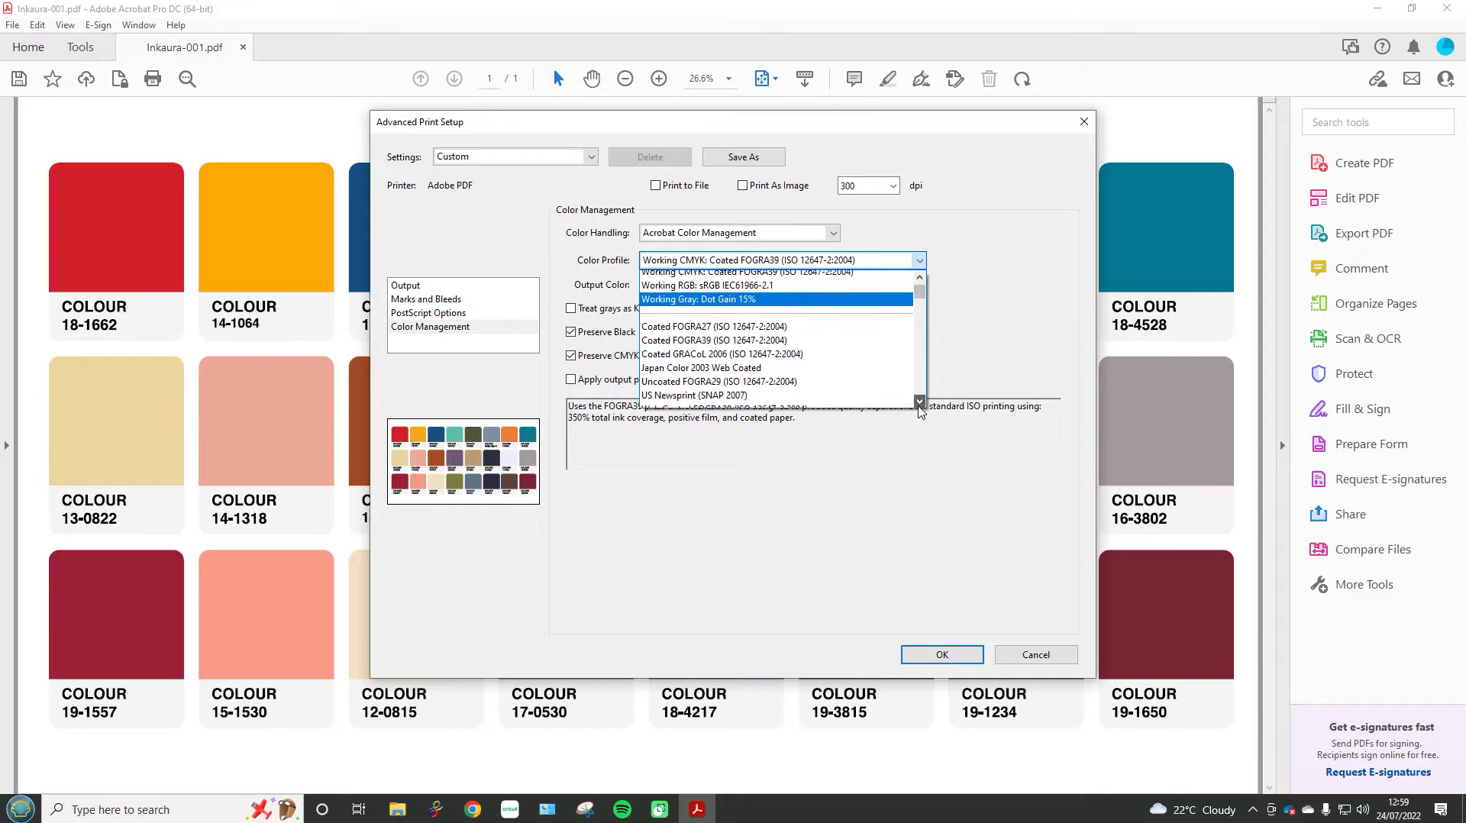
{"action": "left_click_drag", "start_coordinate": [919, 405], "coordinate": [920, 404]}
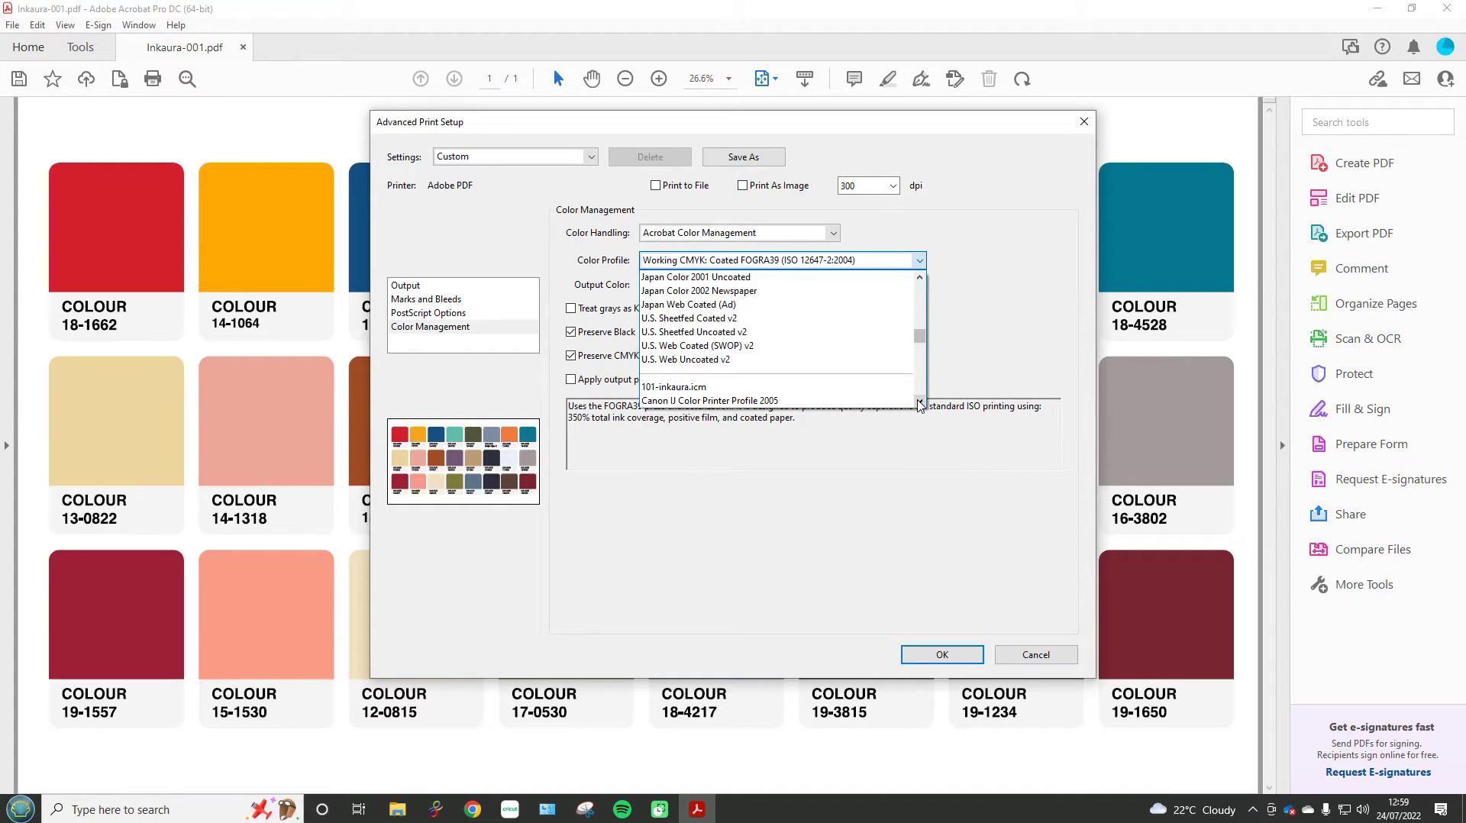
{"action": "left_click", "coordinate": [703, 389]}
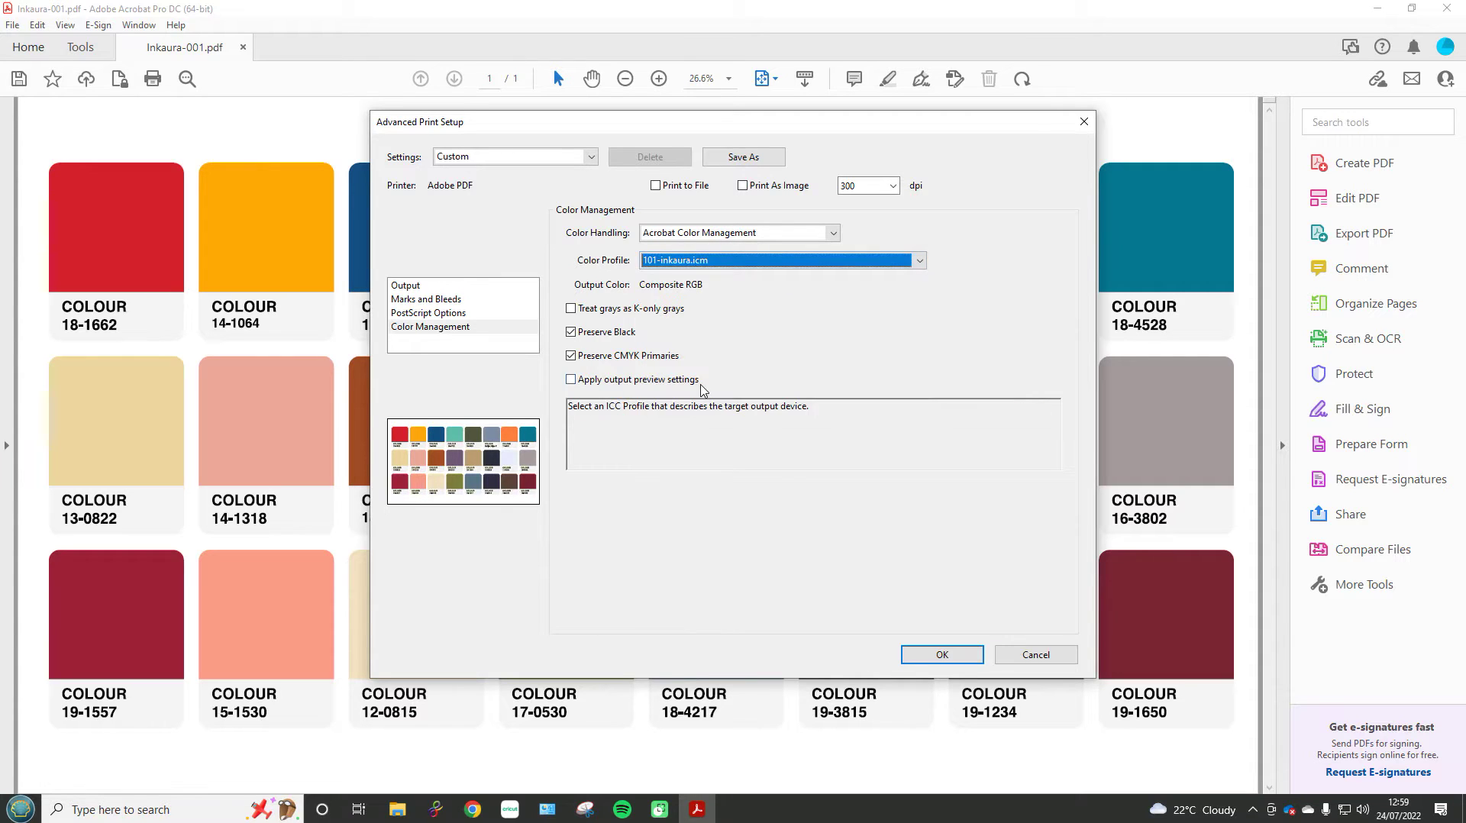
Step: Save these print settings as a preset named 101-inkaura
{"action": "left_click", "coordinate": [740, 158]}
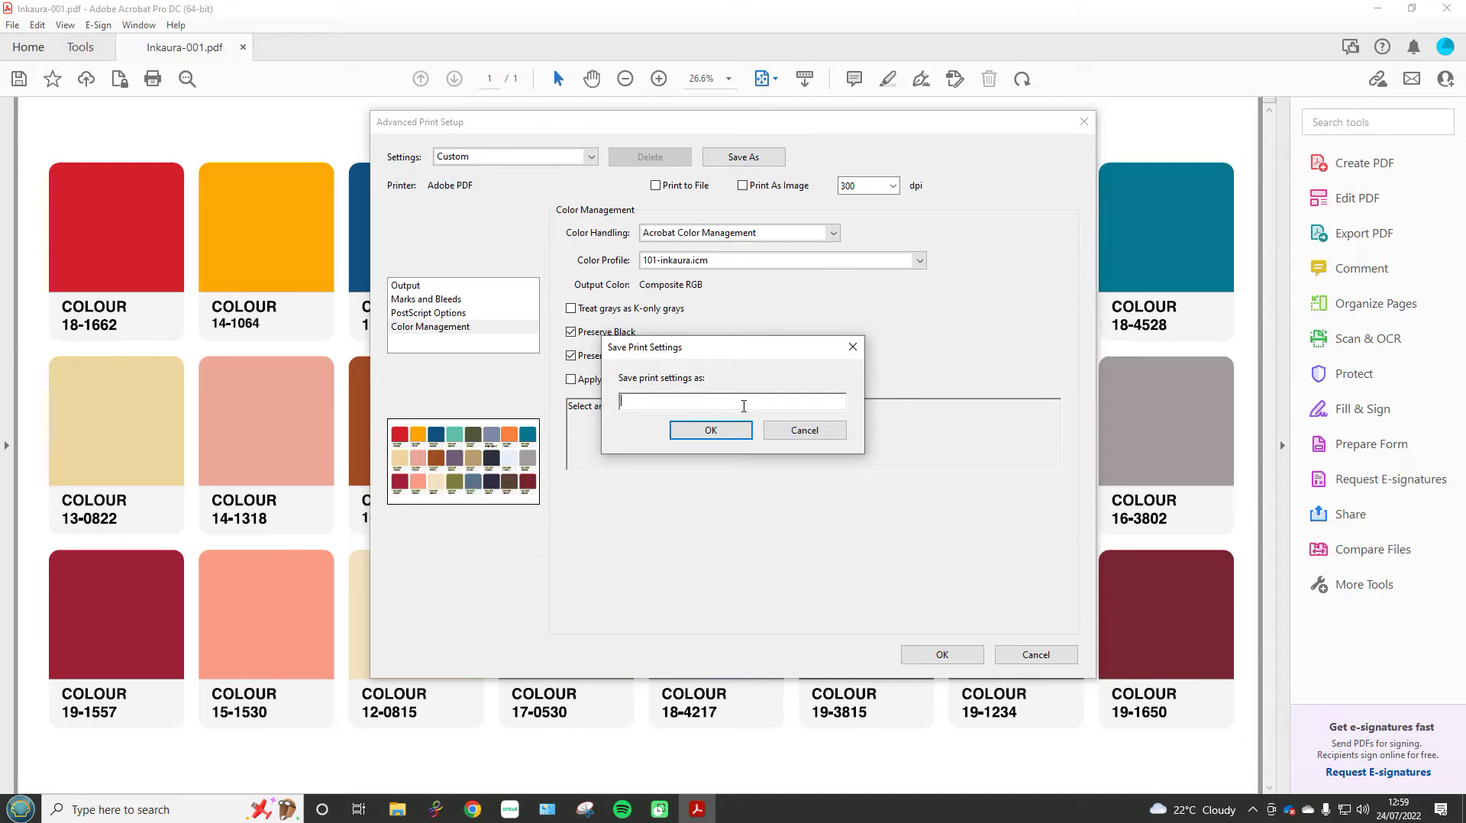
{"action": "type", "text": "101-inkaurta"}
{"action": "key", "text": "BackSpace"}
{"action": "key", "text": "BackSpace"}
{"action": "left_click", "coordinate": [731, 431]}
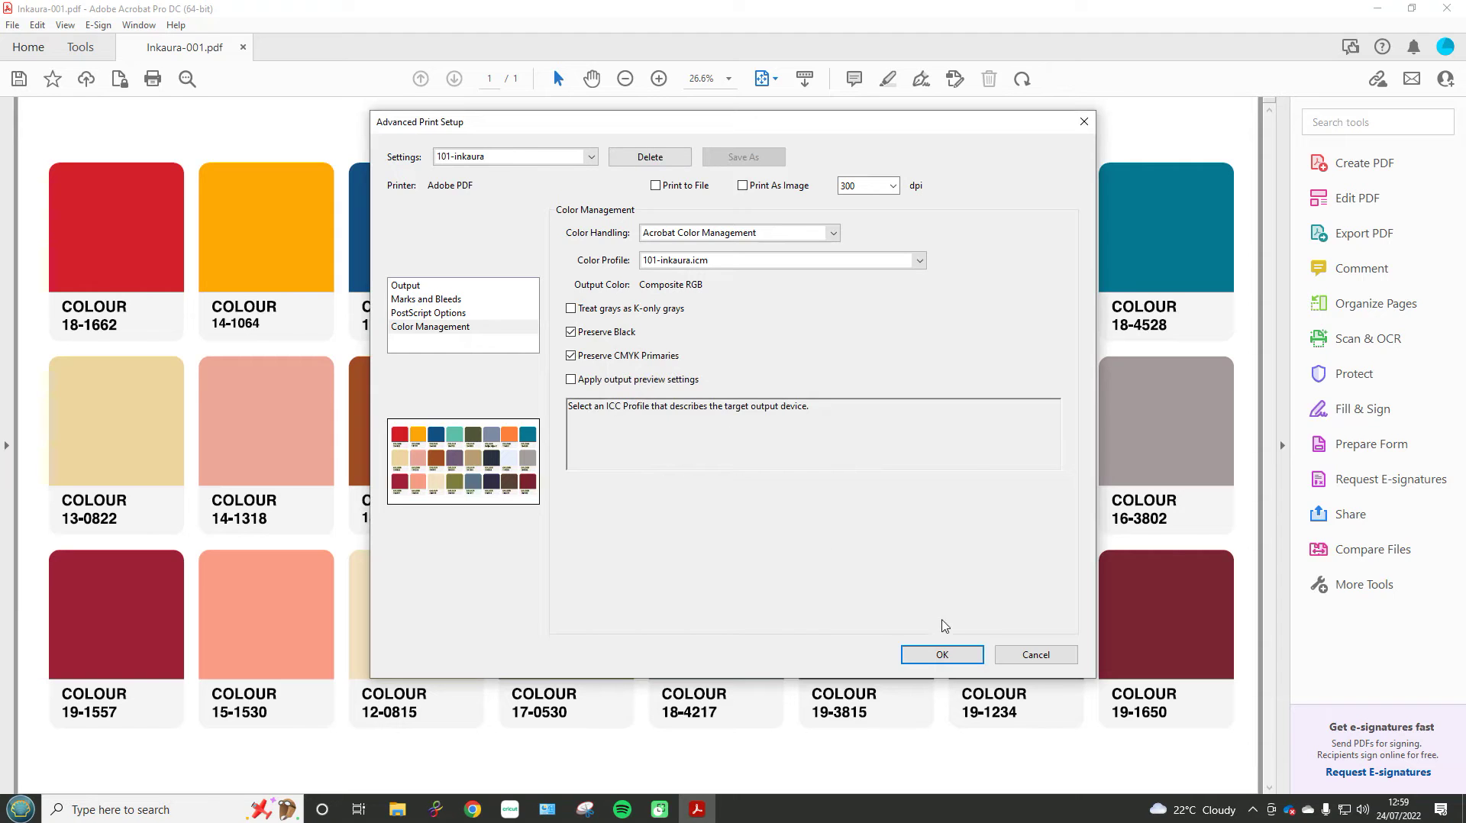
Step: Close the print dialogs, then reopen Print and select the Brother MFC-J5330DW Printer
{"action": "left_click", "coordinate": [1034, 654]}
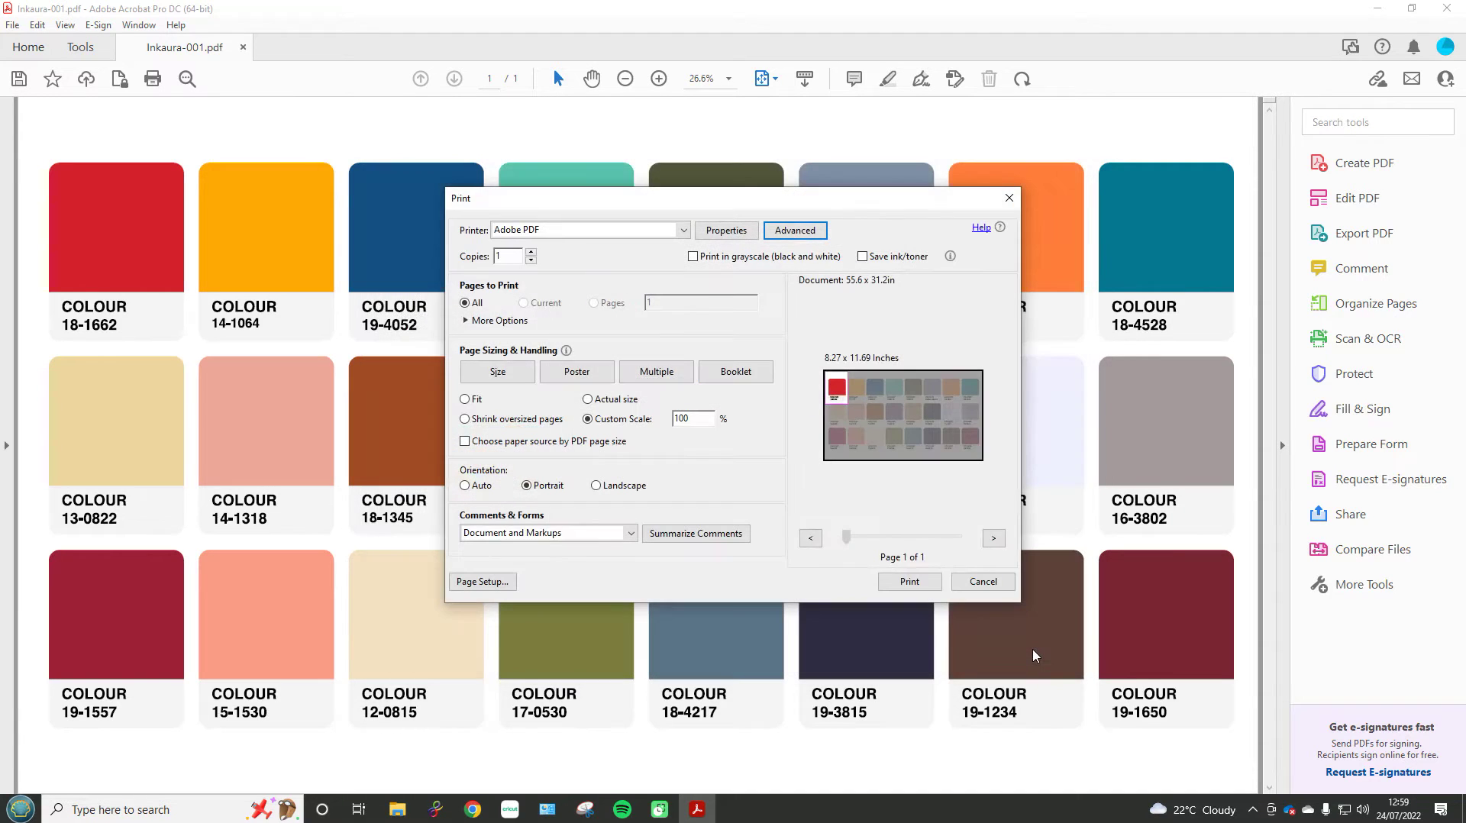
{"action": "left_click", "coordinate": [993, 586]}
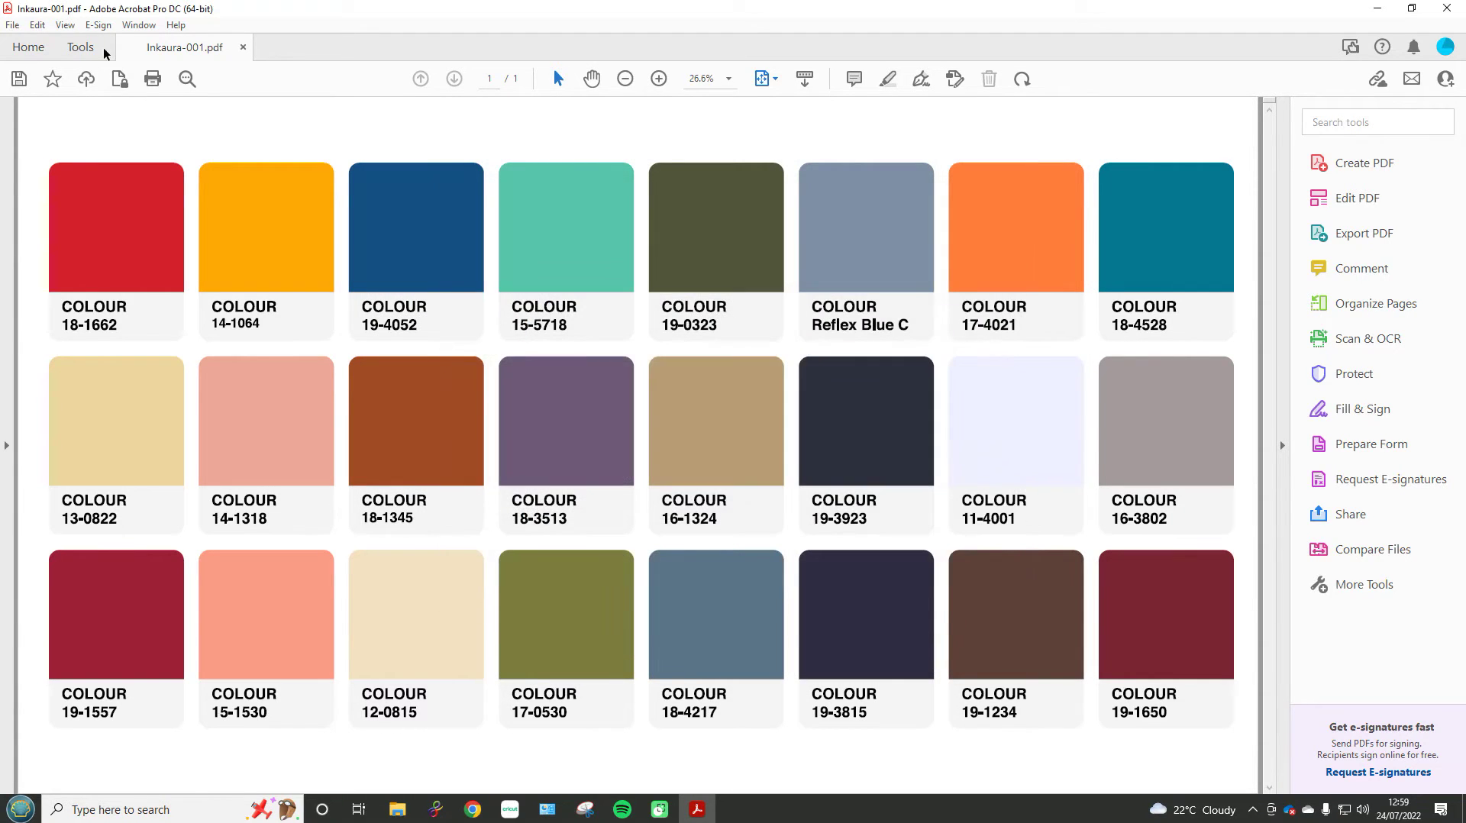
{"action": "left_click", "coordinate": [12, 24]}
{"action": "left_click", "coordinate": [146, 414]}
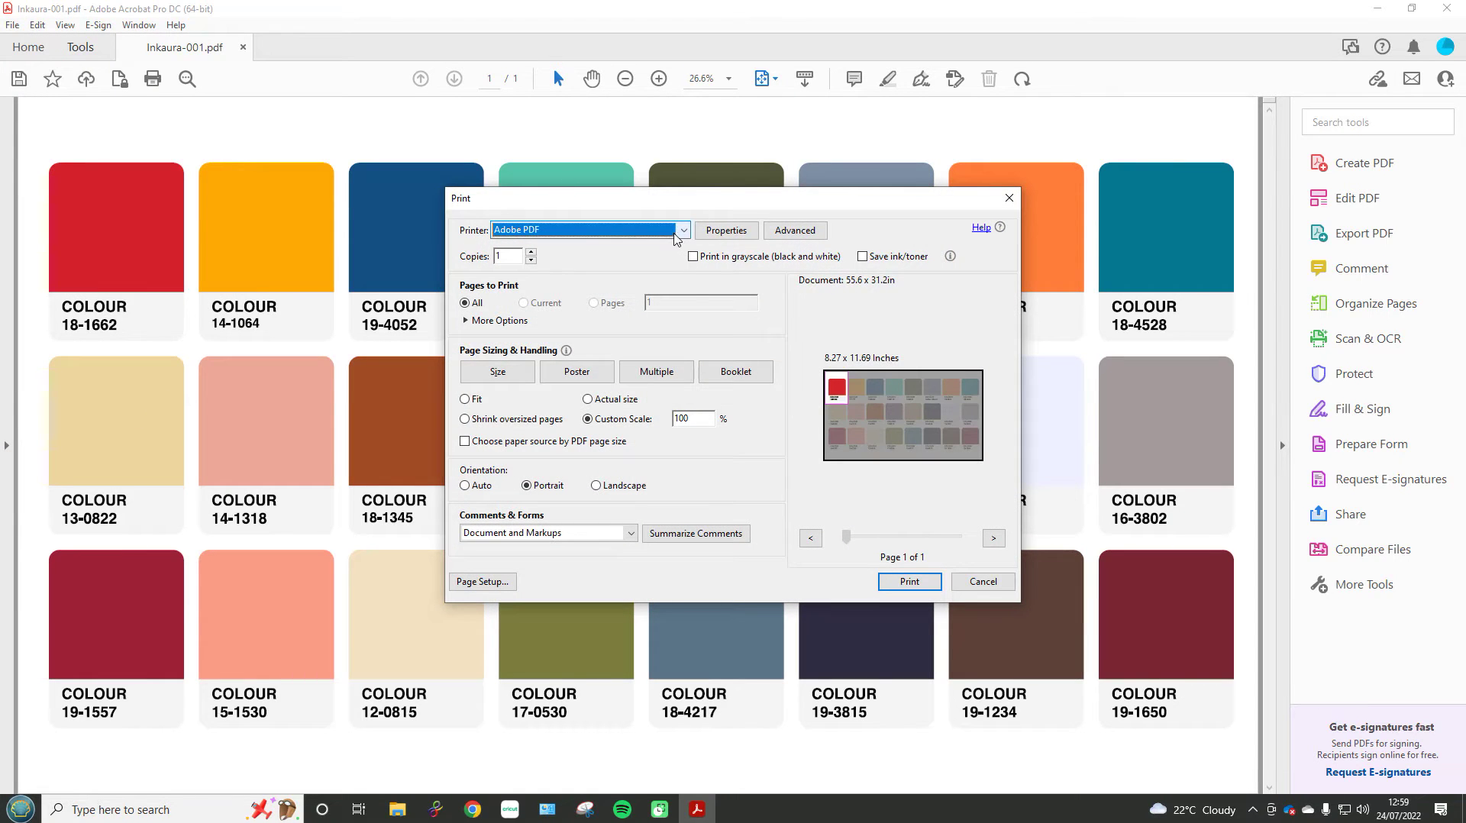
{"action": "left_click", "coordinate": [680, 232]}
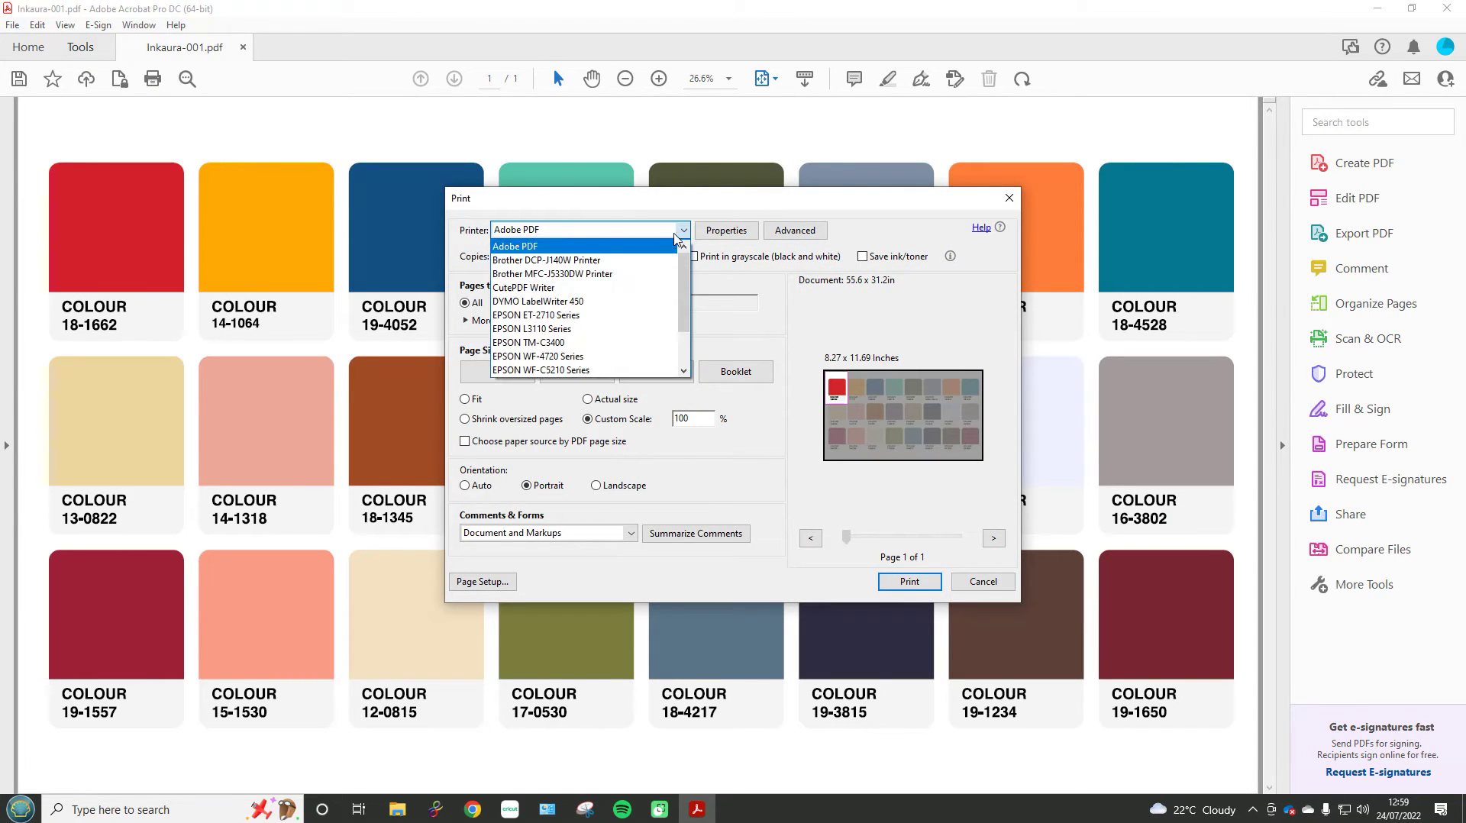
{"action": "left_click", "coordinate": [631, 275]}
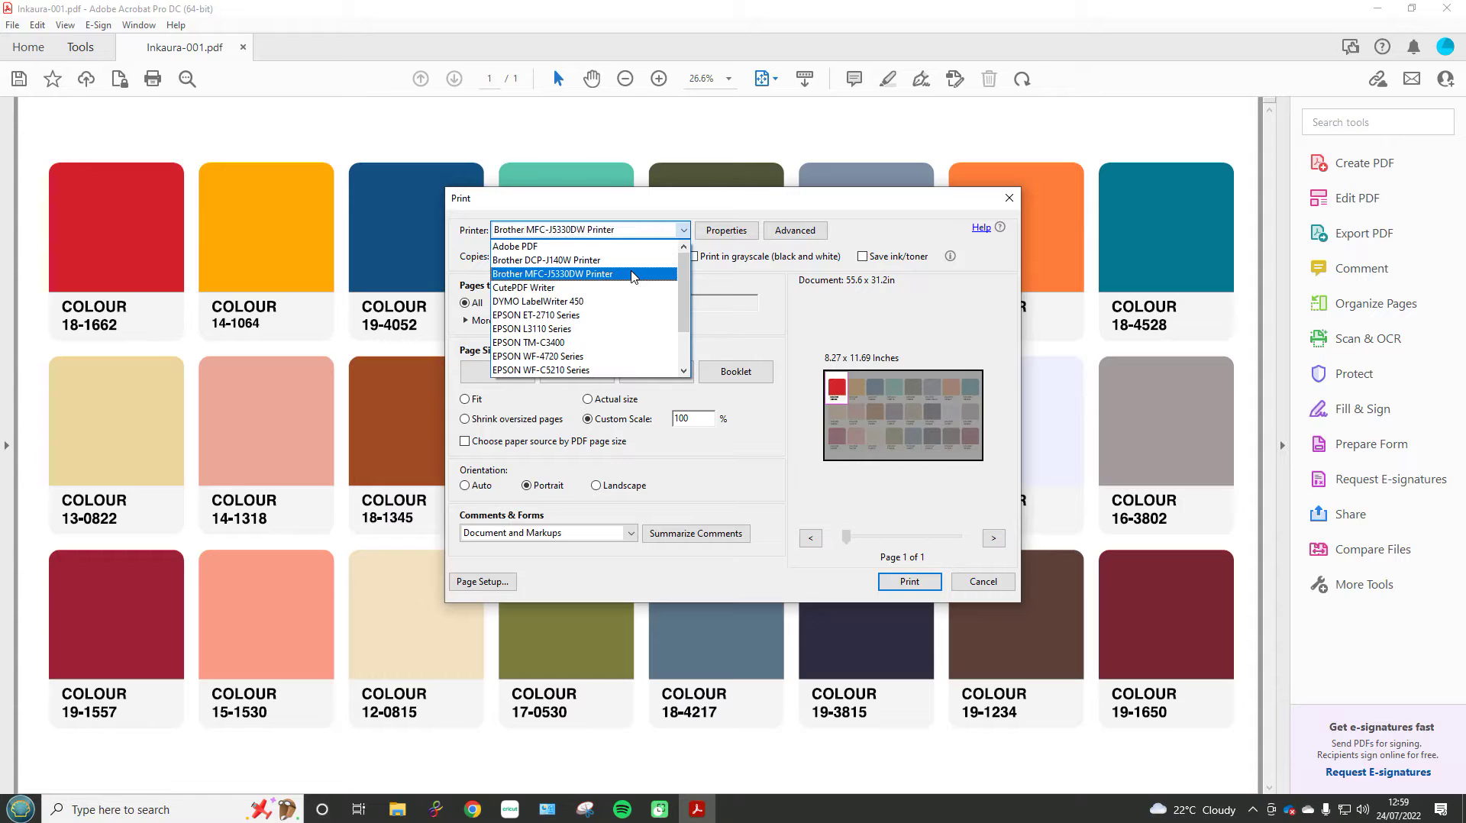
Step: Apply the saved 101-inkaura preset in the advanced print setup and accept it
{"action": "left_click", "coordinate": [796, 232]}
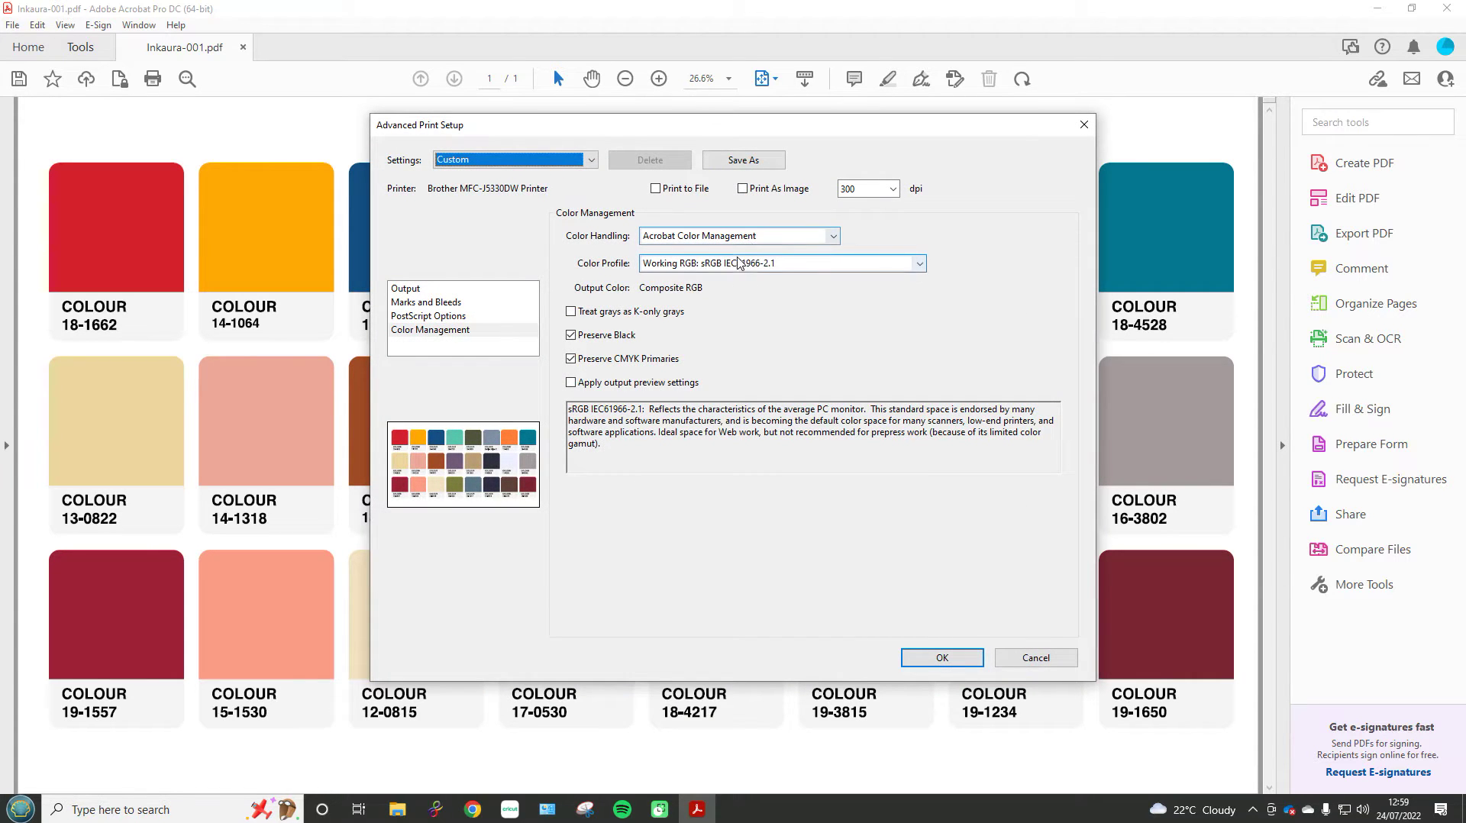
{"action": "left_click", "coordinate": [532, 161]}
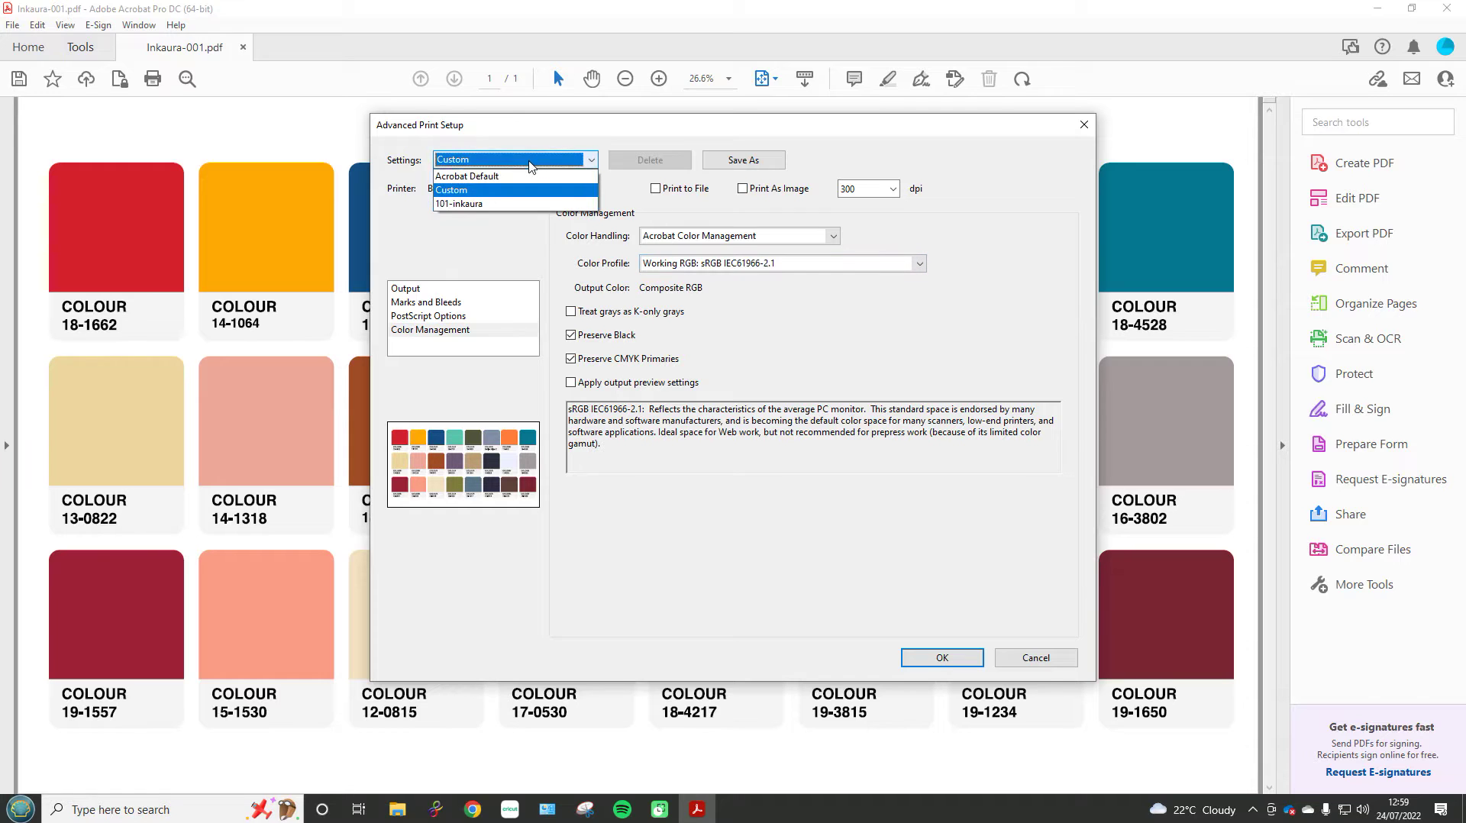
{"action": "left_click", "coordinate": [495, 205]}
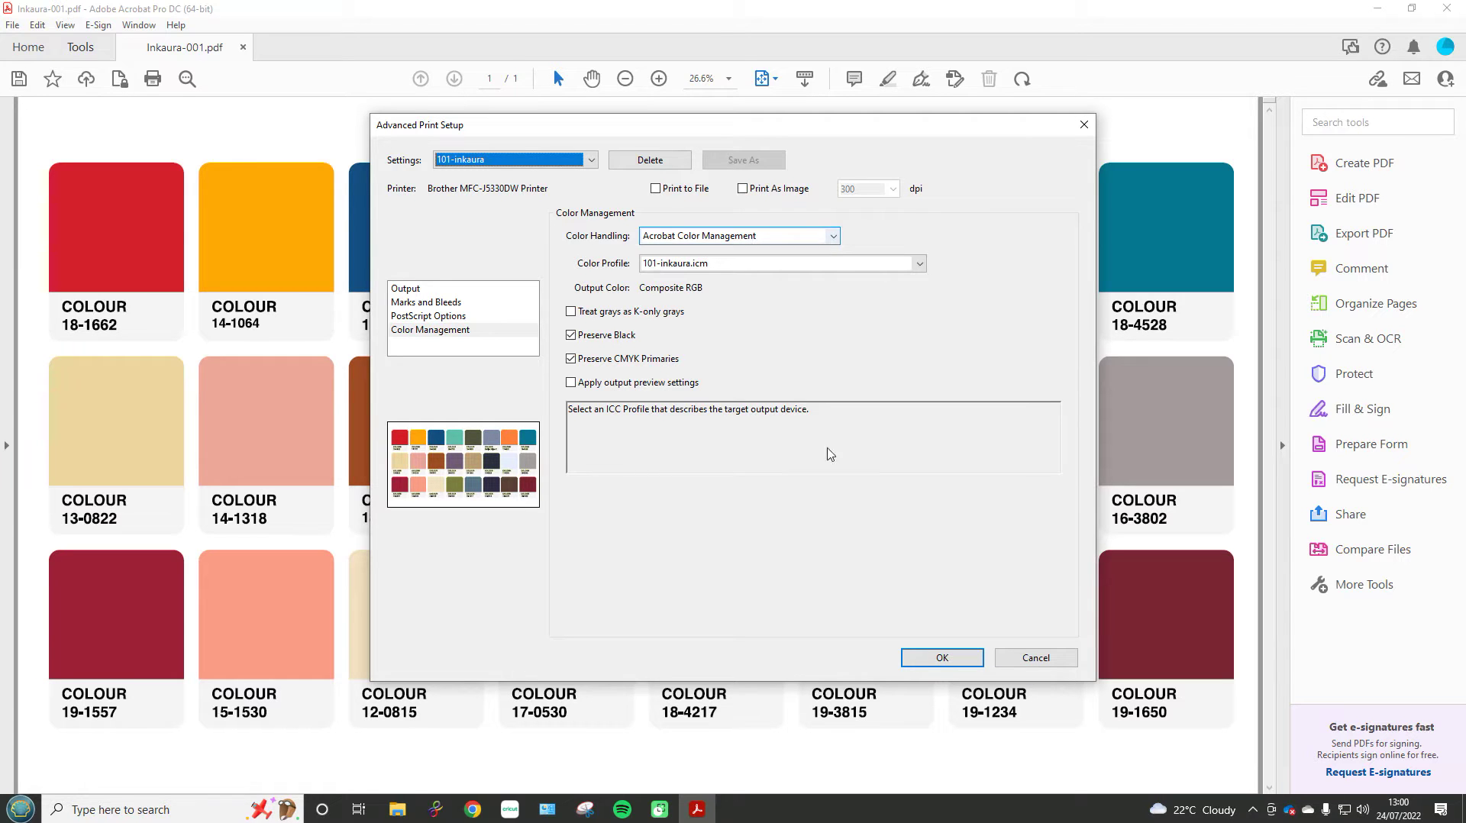
{"action": "left_click", "coordinate": [943, 659]}
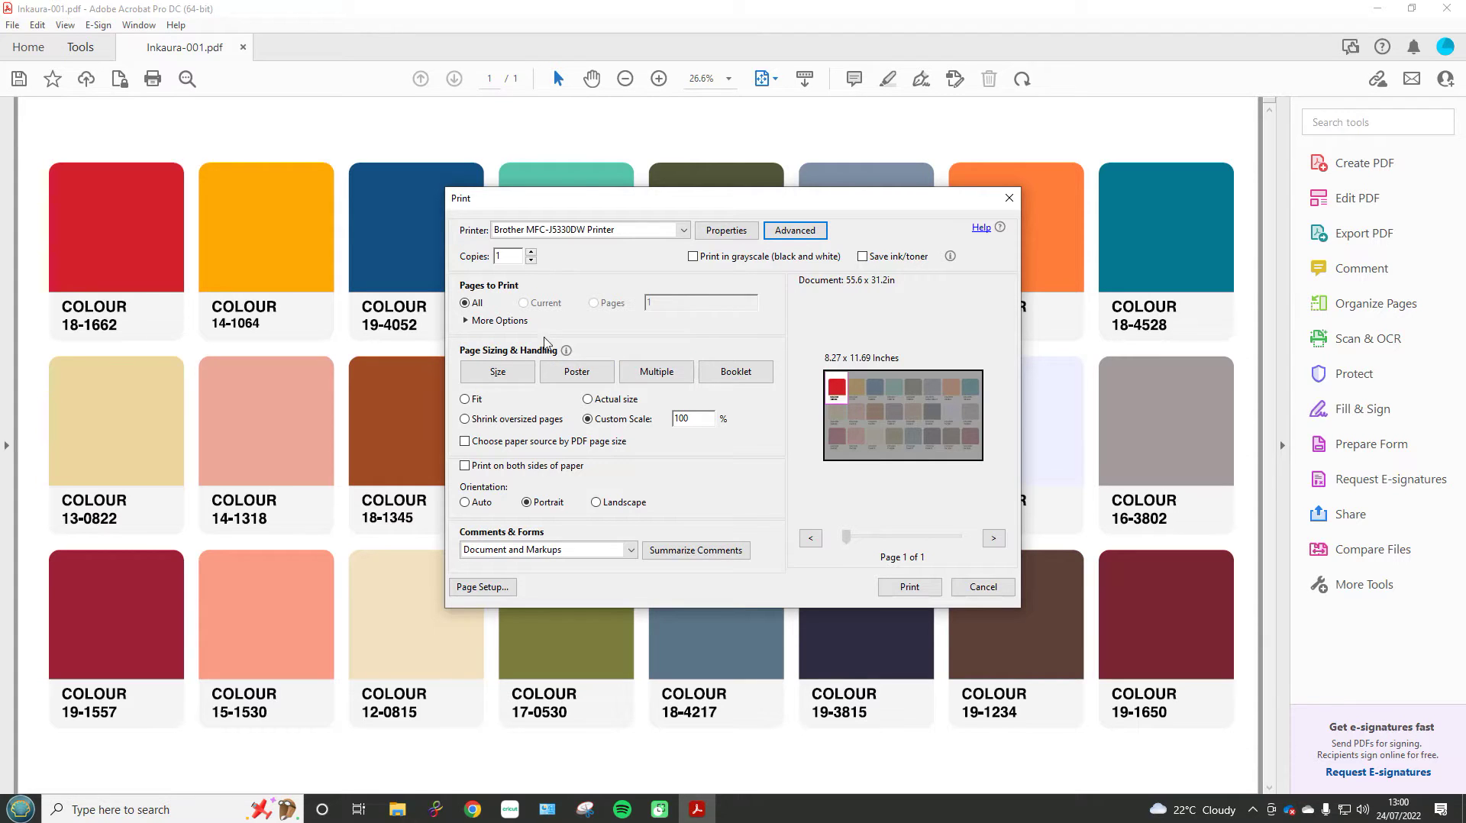
Step: Set Landscape orientation with Fit sizing, then cancel the Print dialog without printing
{"action": "left_click", "coordinate": [605, 507]}
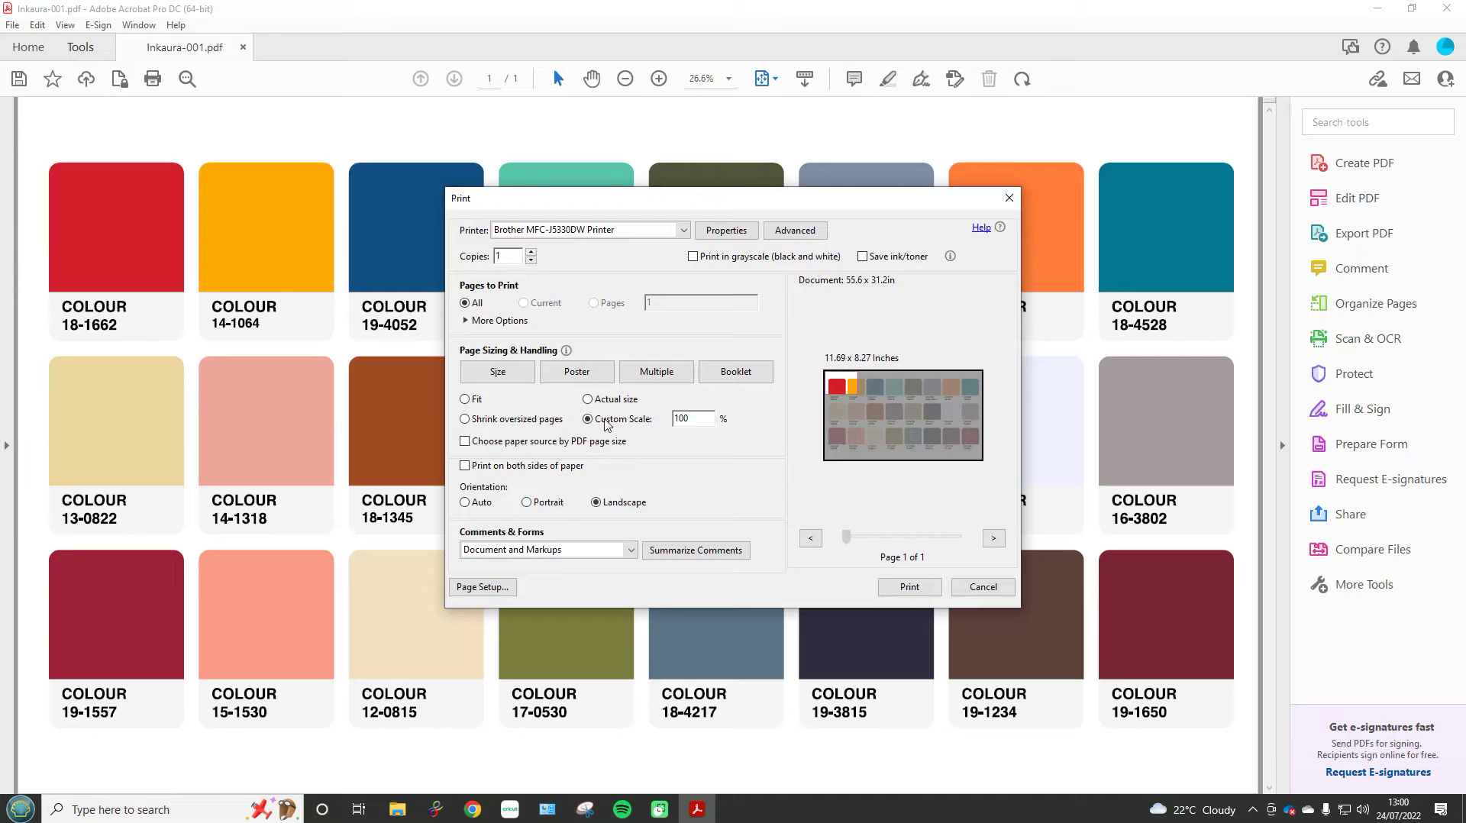
{"action": "left_click", "coordinate": [466, 401]}
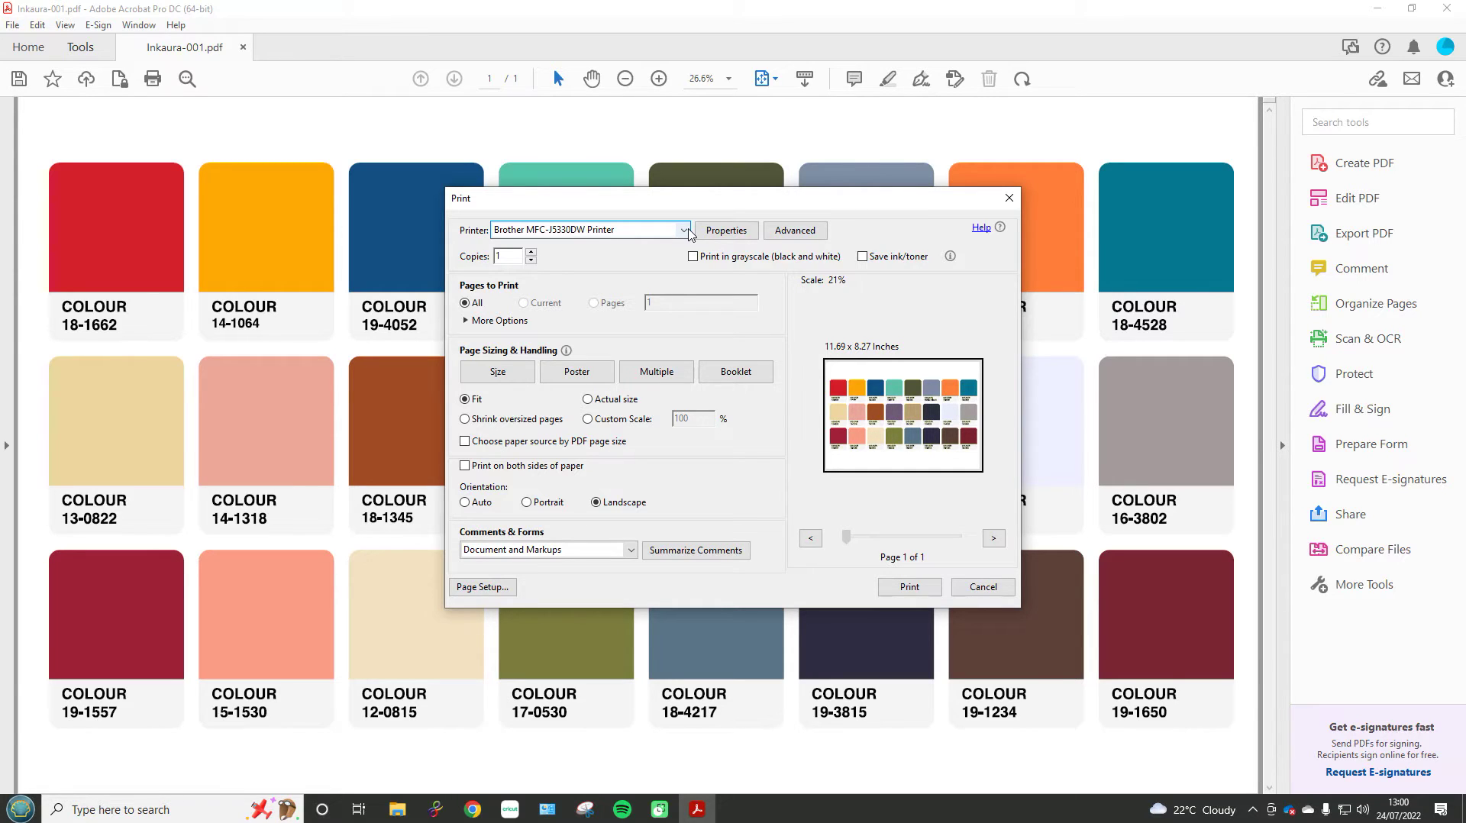
{"action": "left_click", "coordinate": [982, 587]}
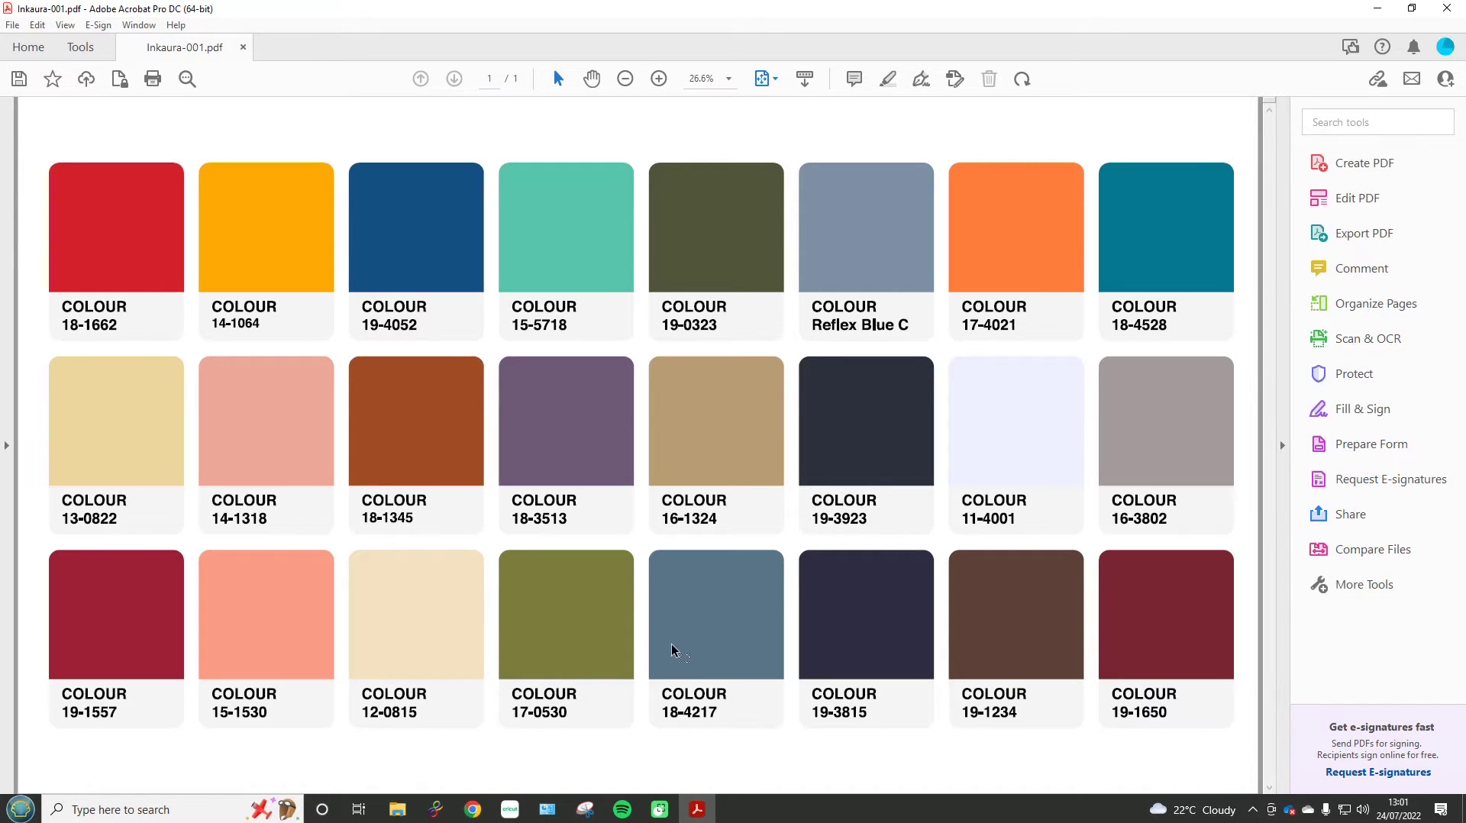
{"action": "left_click", "coordinate": [67, 47]}
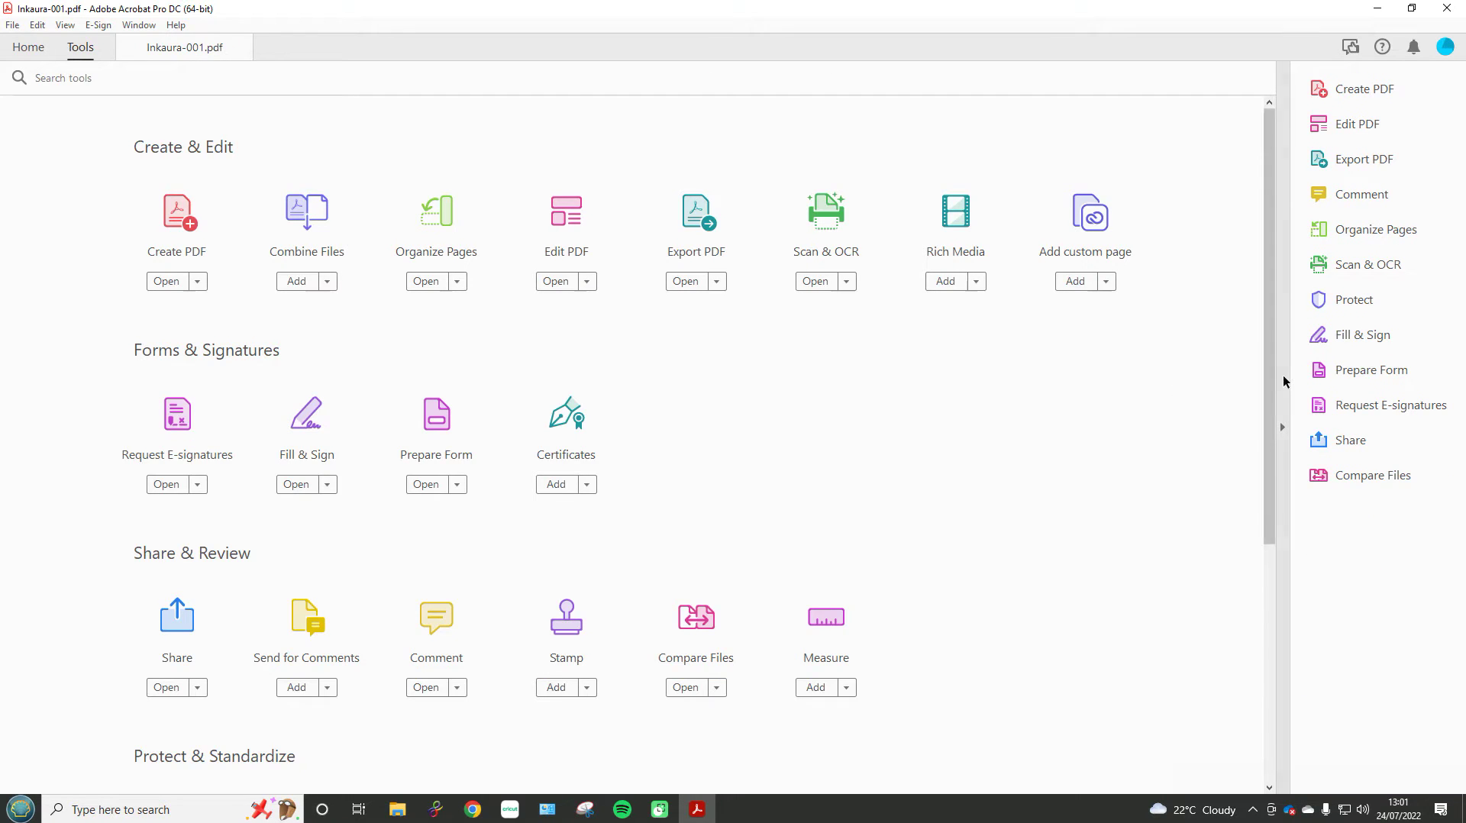
{"action": "left_click_drag", "start_coordinate": [1270, 384], "coordinate": [1265, 527]}
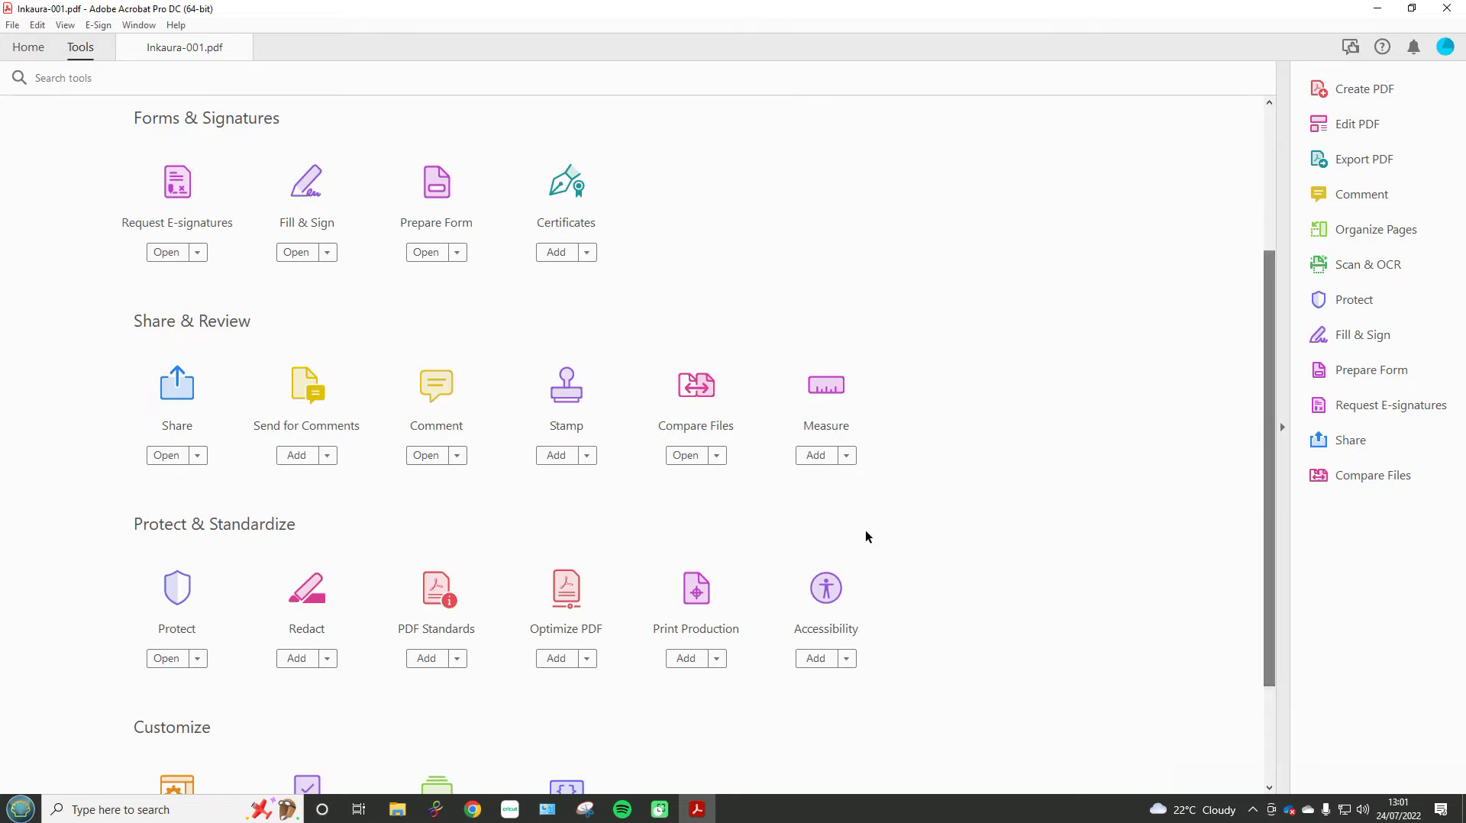
{"action": "left_click", "coordinate": [697, 585]}
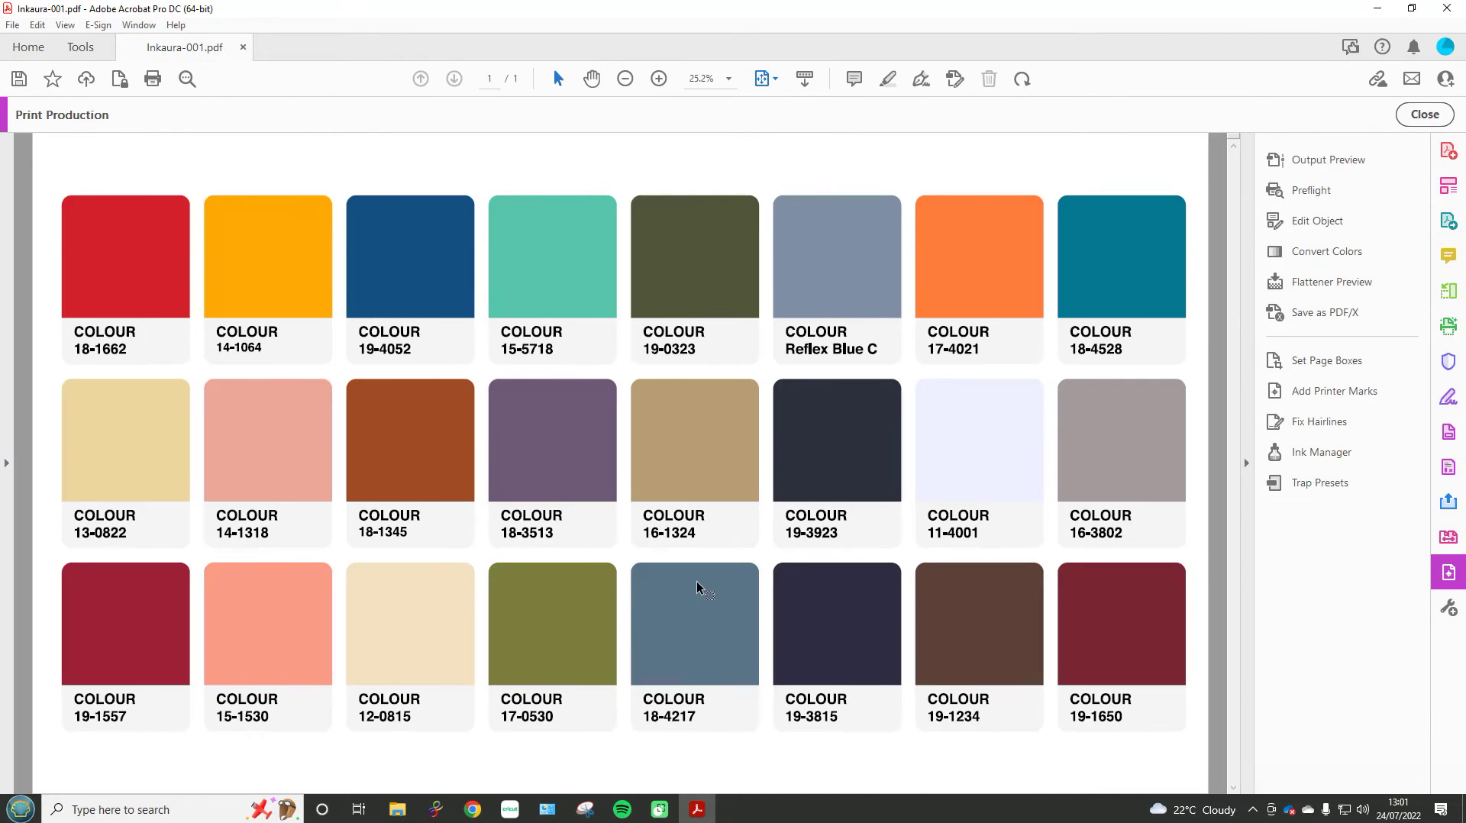
Step: Open Convert Colors and turn on Preserve CMYK Primaries and Preserve Black
{"action": "left_click", "coordinate": [1301, 254]}
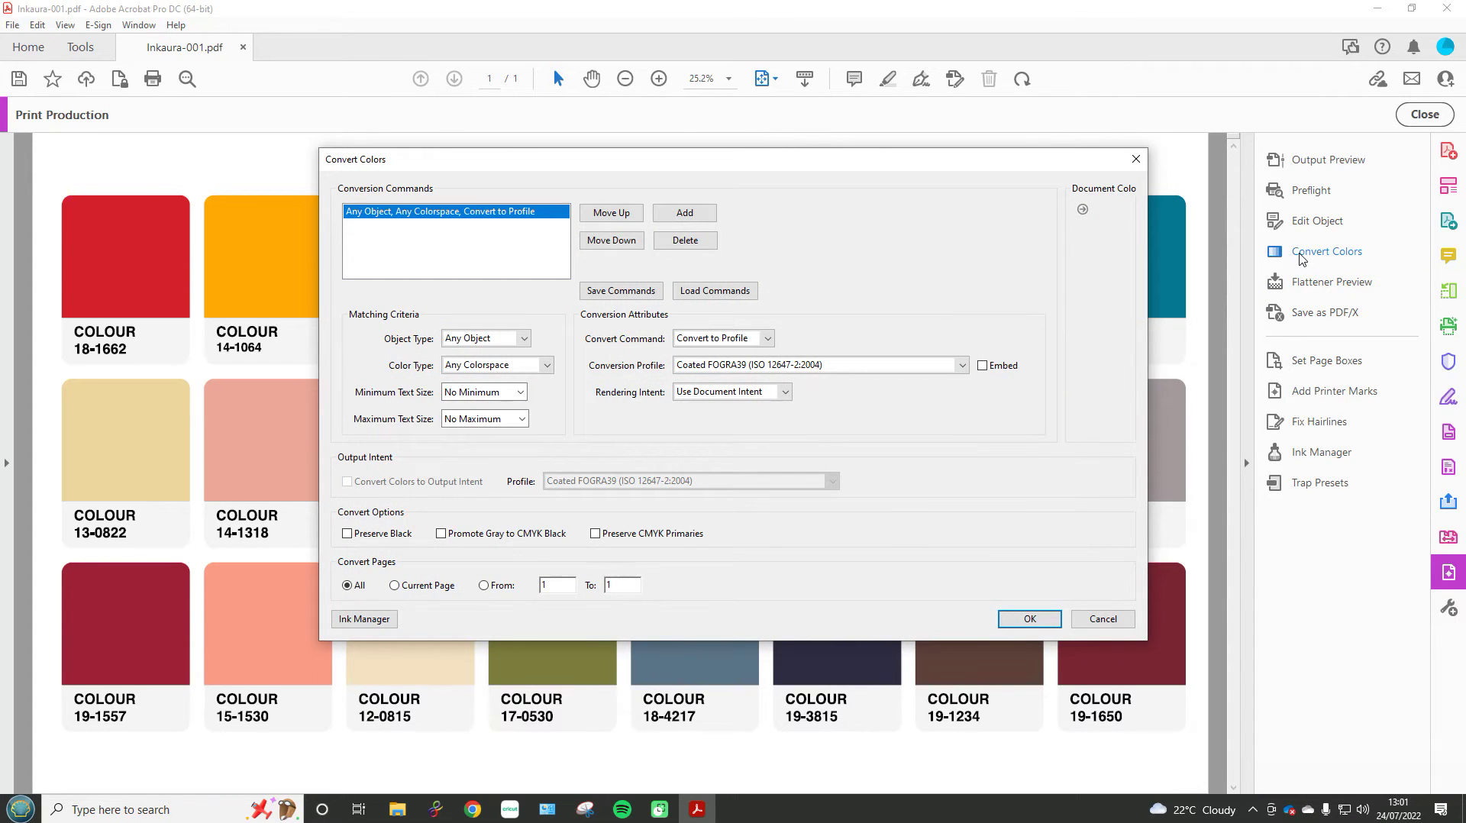
{"action": "left_click", "coordinate": [646, 535]}
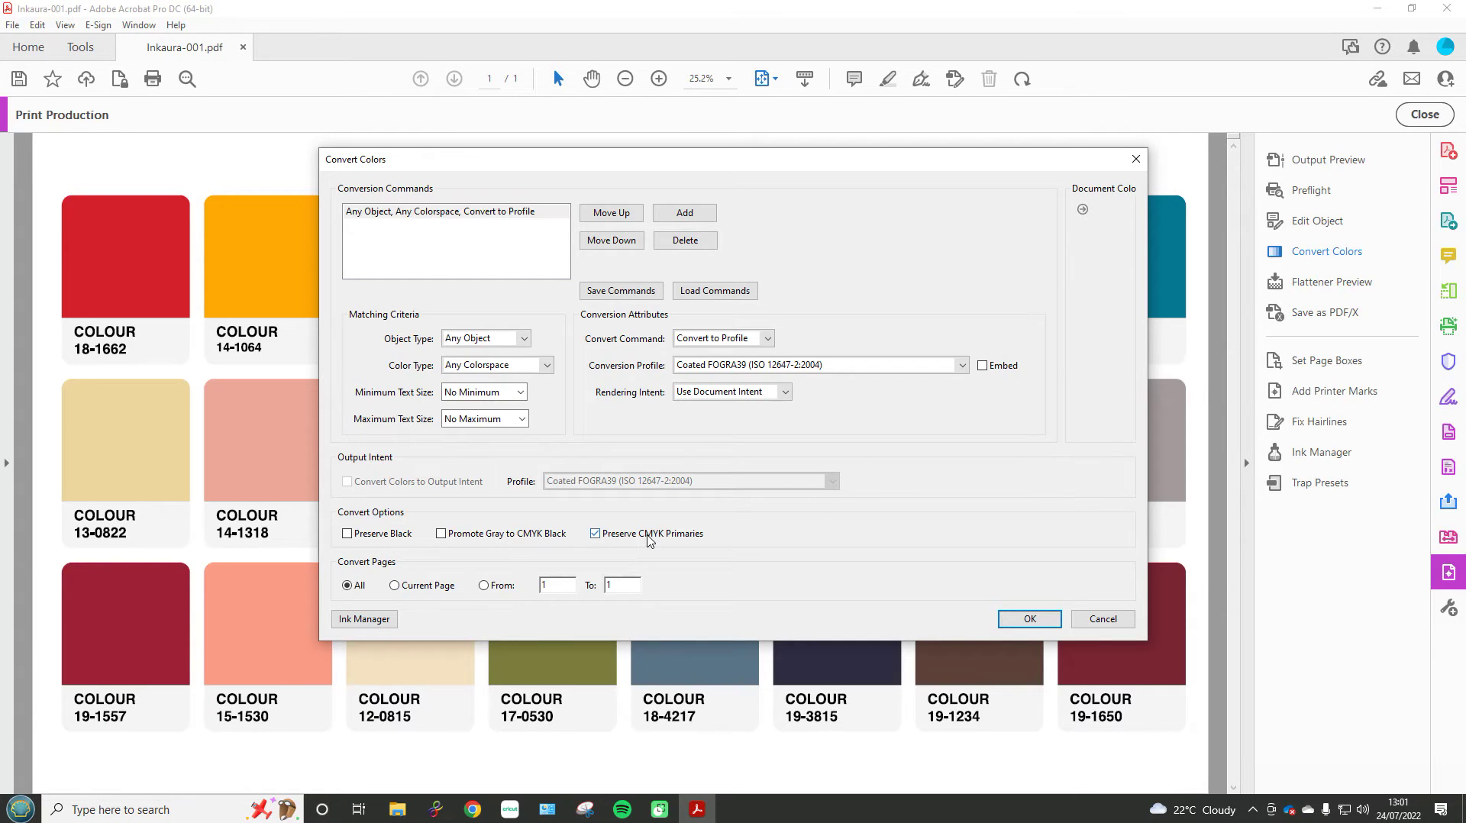
{"action": "left_click", "coordinate": [381, 539]}
Step: Pick 101-inkaura.icm from the Conversion Profile list
{"action": "left_click", "coordinate": [782, 370]}
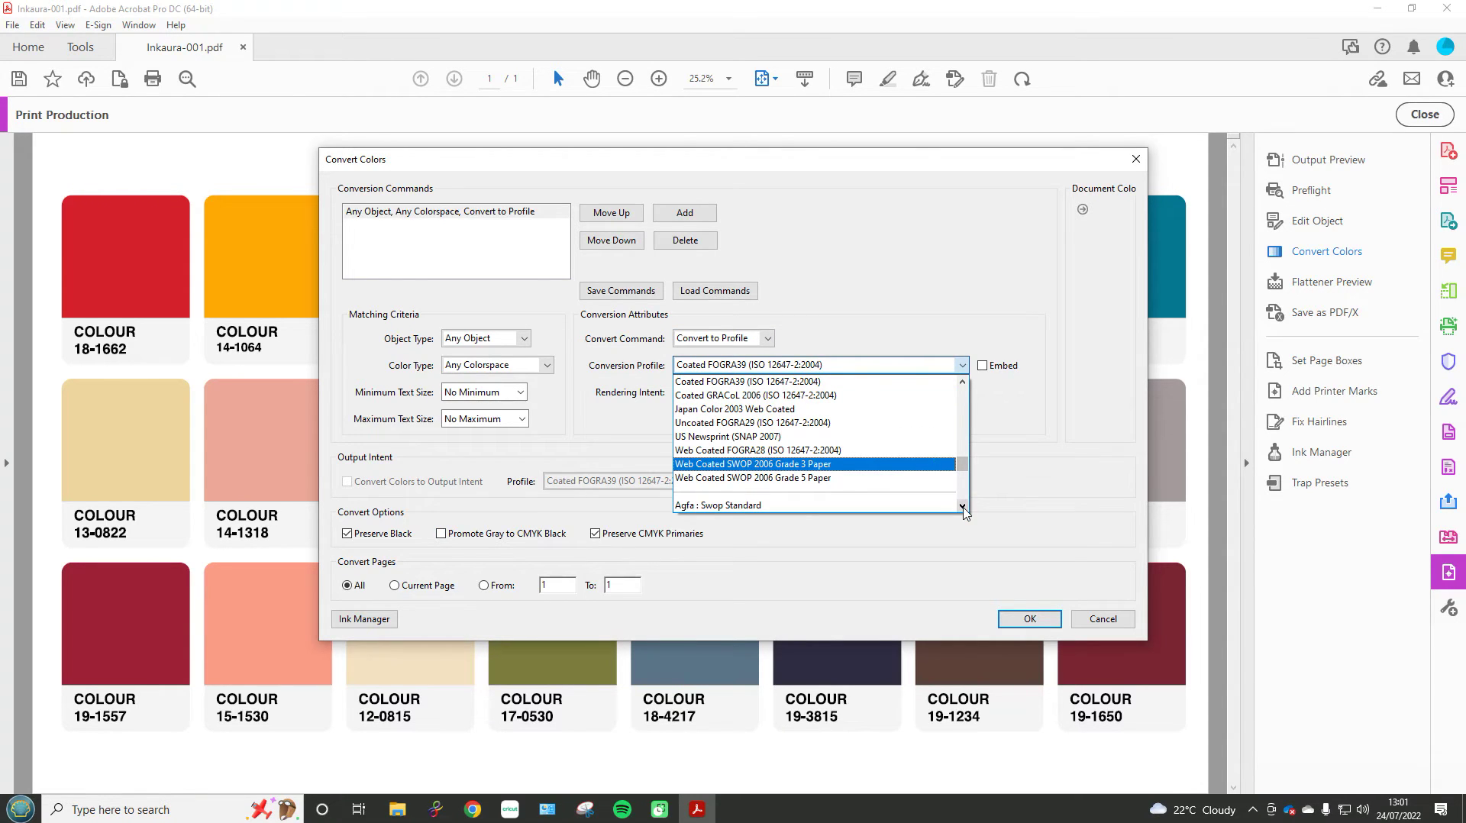
{"action": "scroll", "coordinate": [964, 511], "scroll_direction": "down", "scroll_amount": 5}
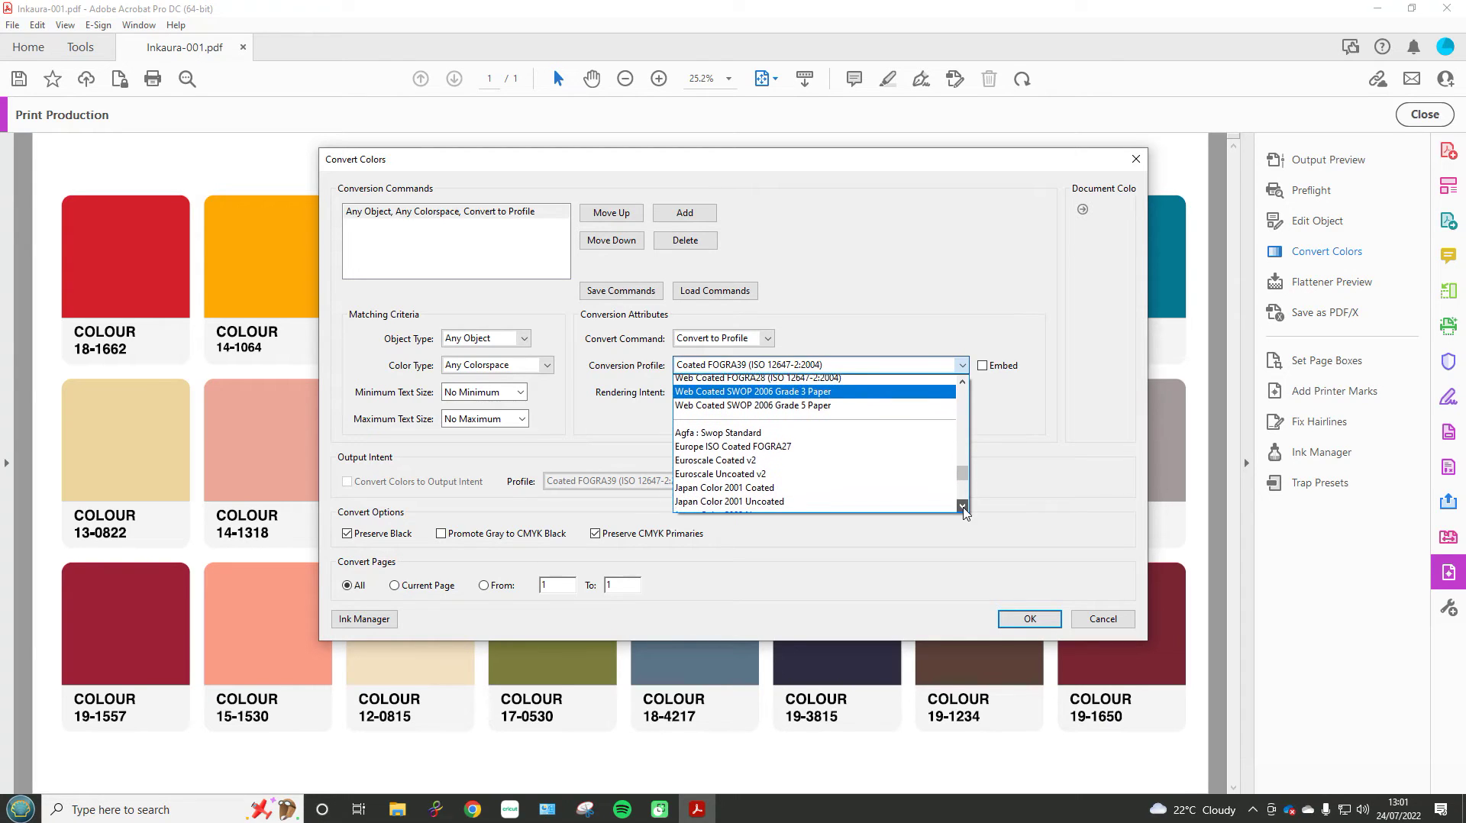
{"action": "scroll", "coordinate": [964, 511], "scroll_direction": "down", "scroll_amount": 2}
{"action": "scroll", "coordinate": [965, 511], "scroll_direction": "down", "scroll_amount": 1}
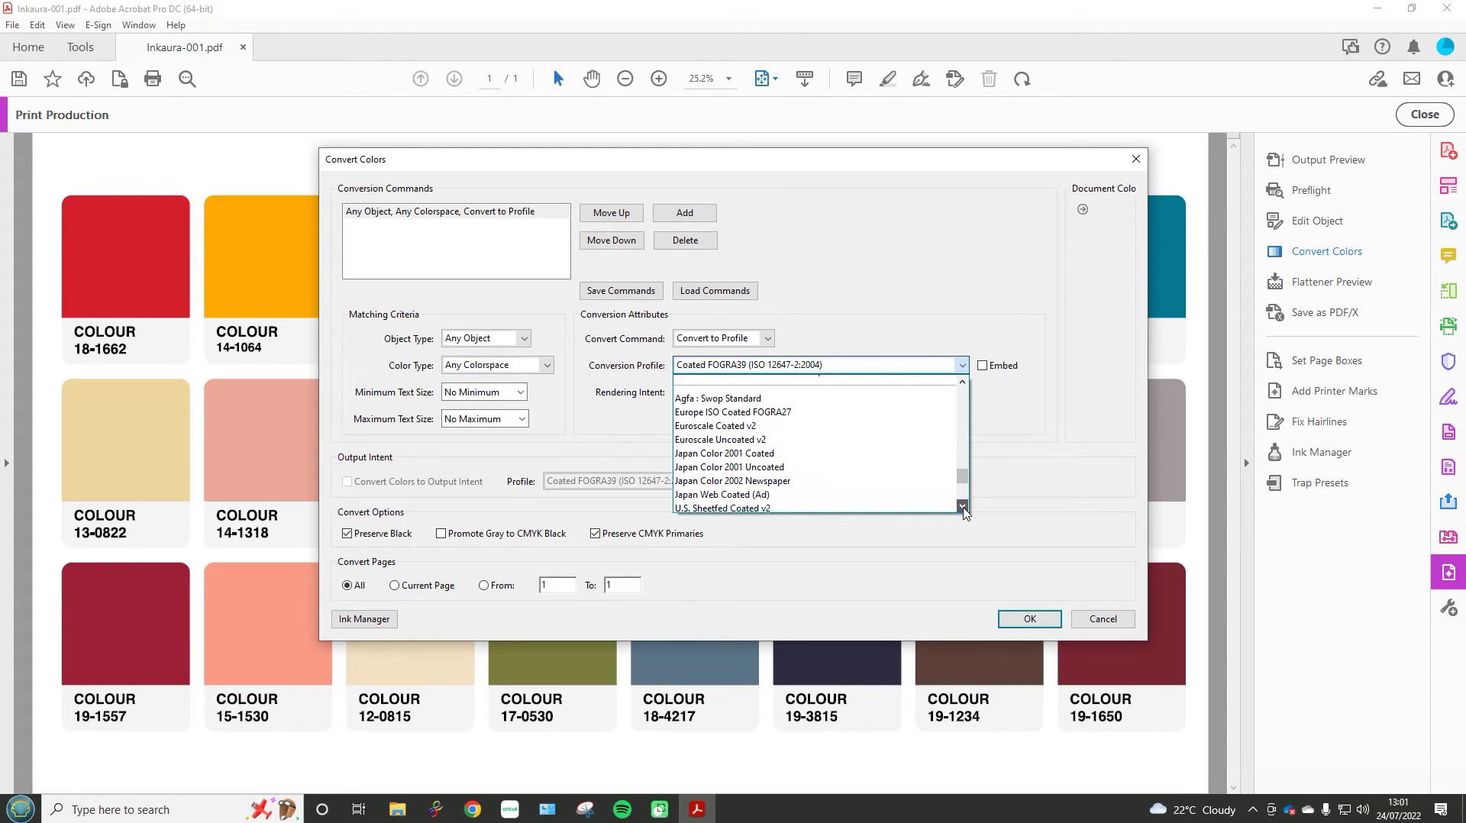
{"action": "scroll", "coordinate": [965, 511], "scroll_direction": "down", "scroll_amount": 4}
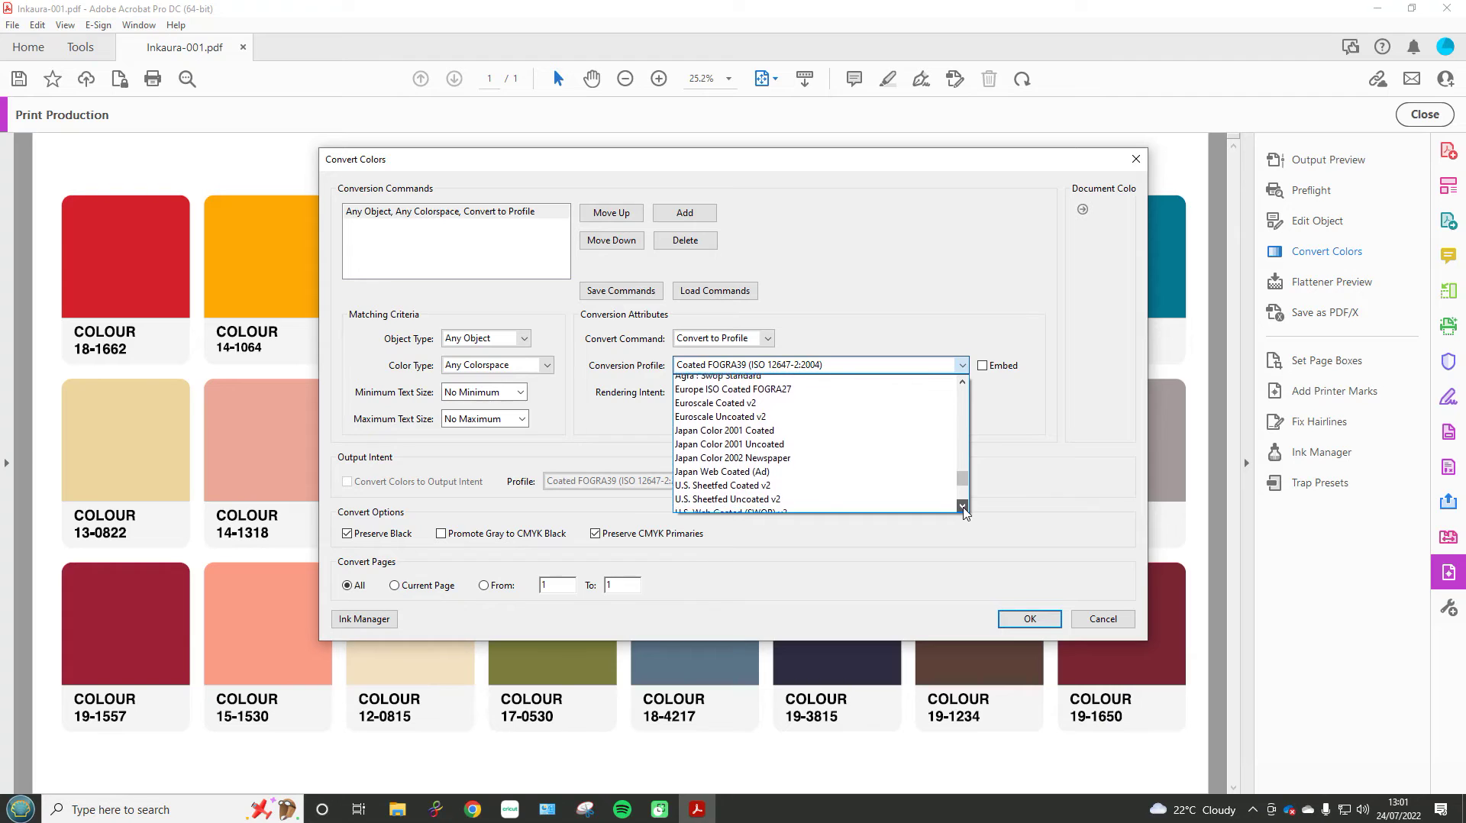
{"action": "scroll", "coordinate": [964, 511], "scroll_direction": "down", "scroll_amount": 4}
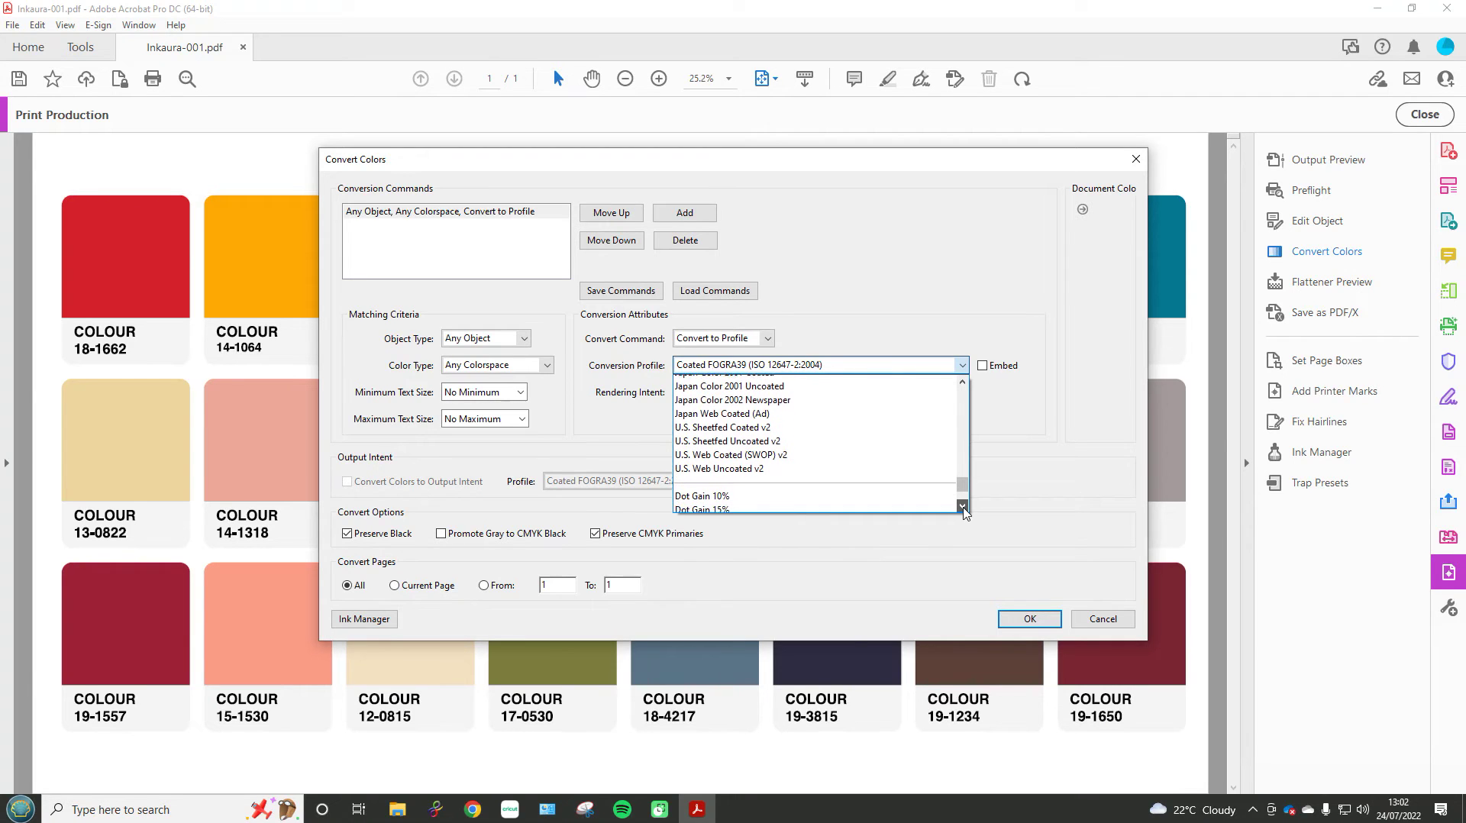
{"action": "scroll", "coordinate": [965, 511], "scroll_direction": "down", "scroll_amount": 3}
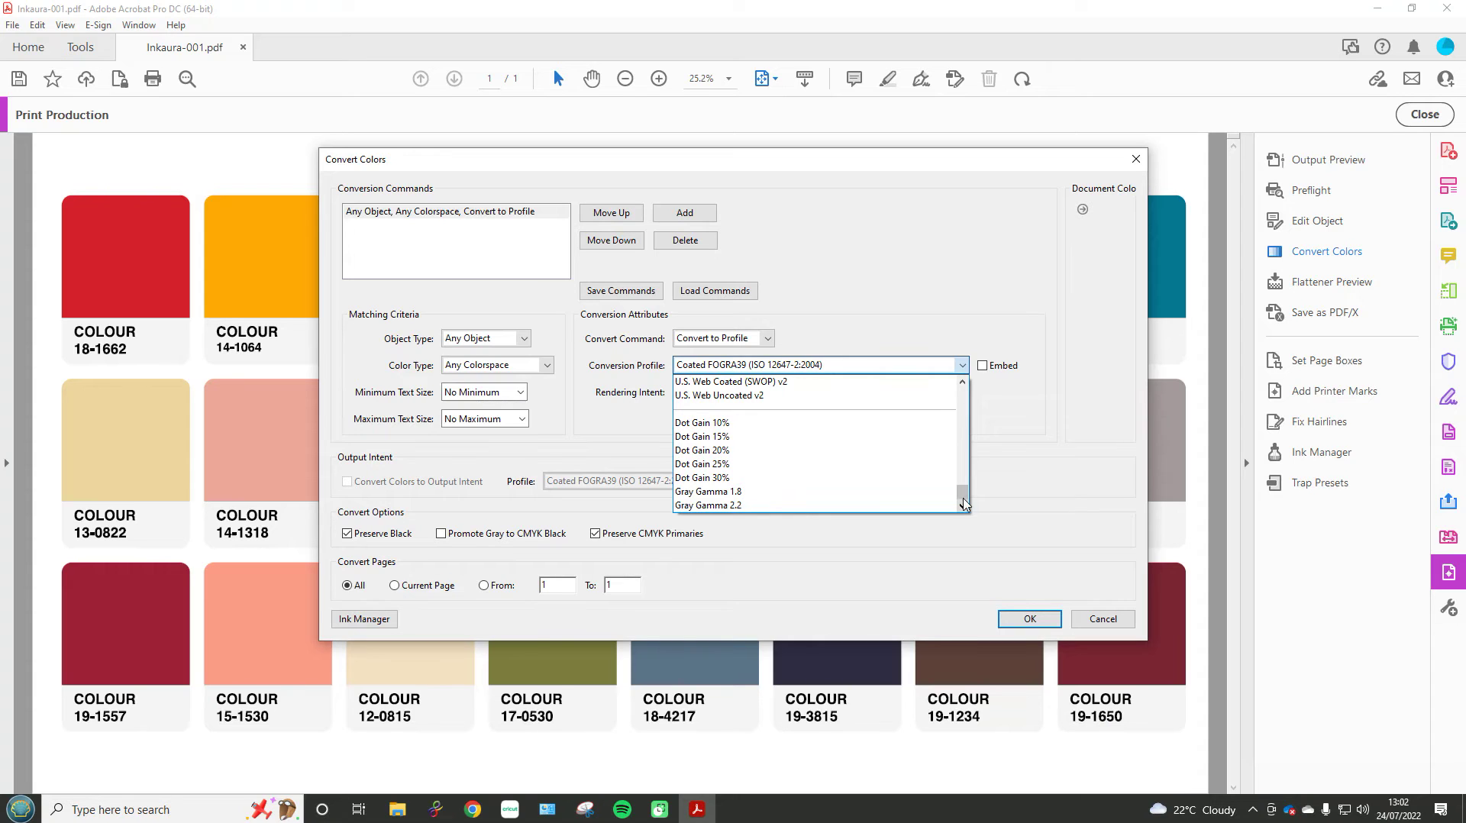
{"action": "left_click_drag", "start_coordinate": [964, 497], "coordinate": [973, 383]}
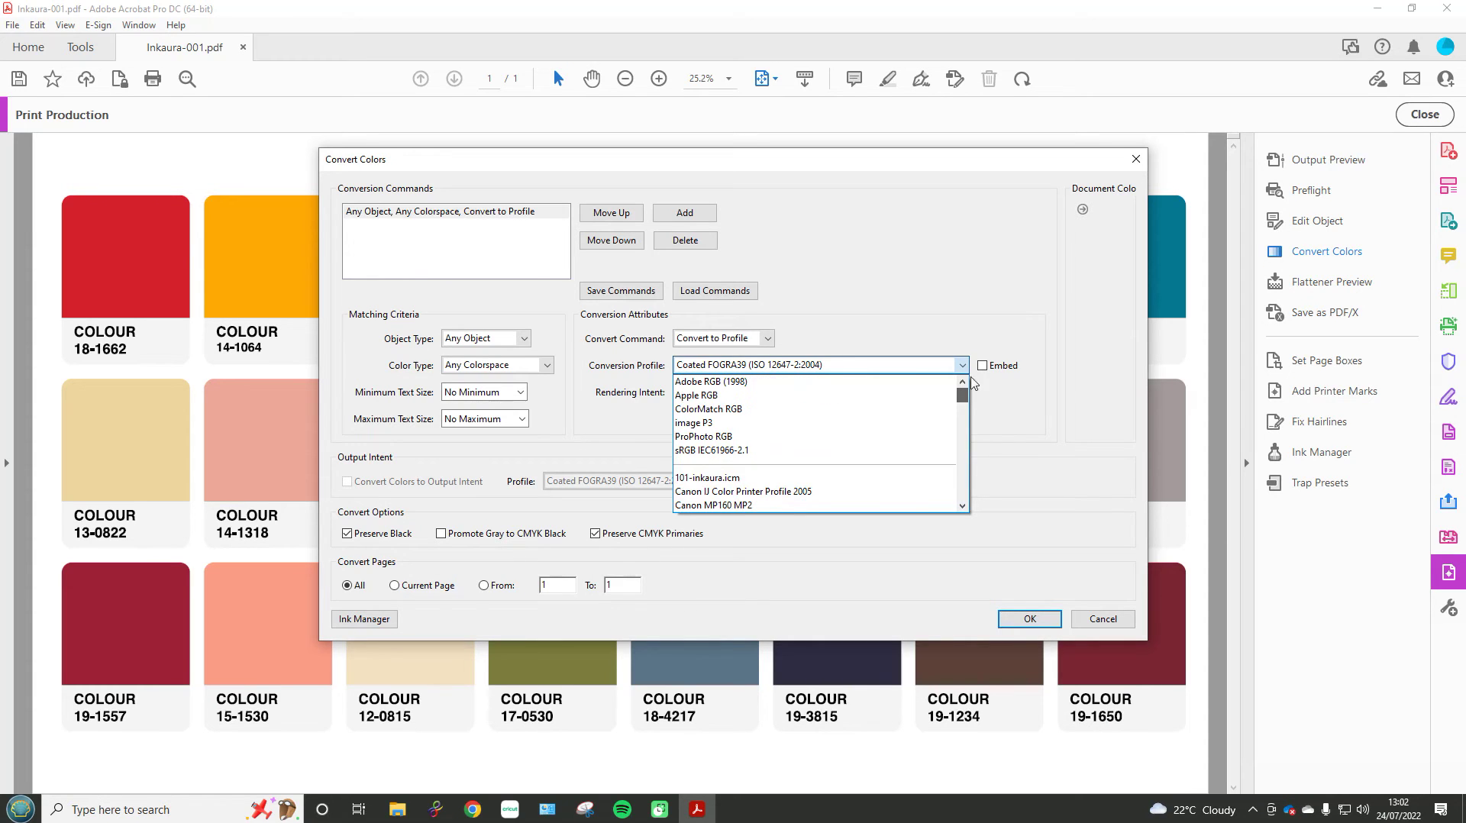
{"action": "left_click", "coordinate": [758, 478]}
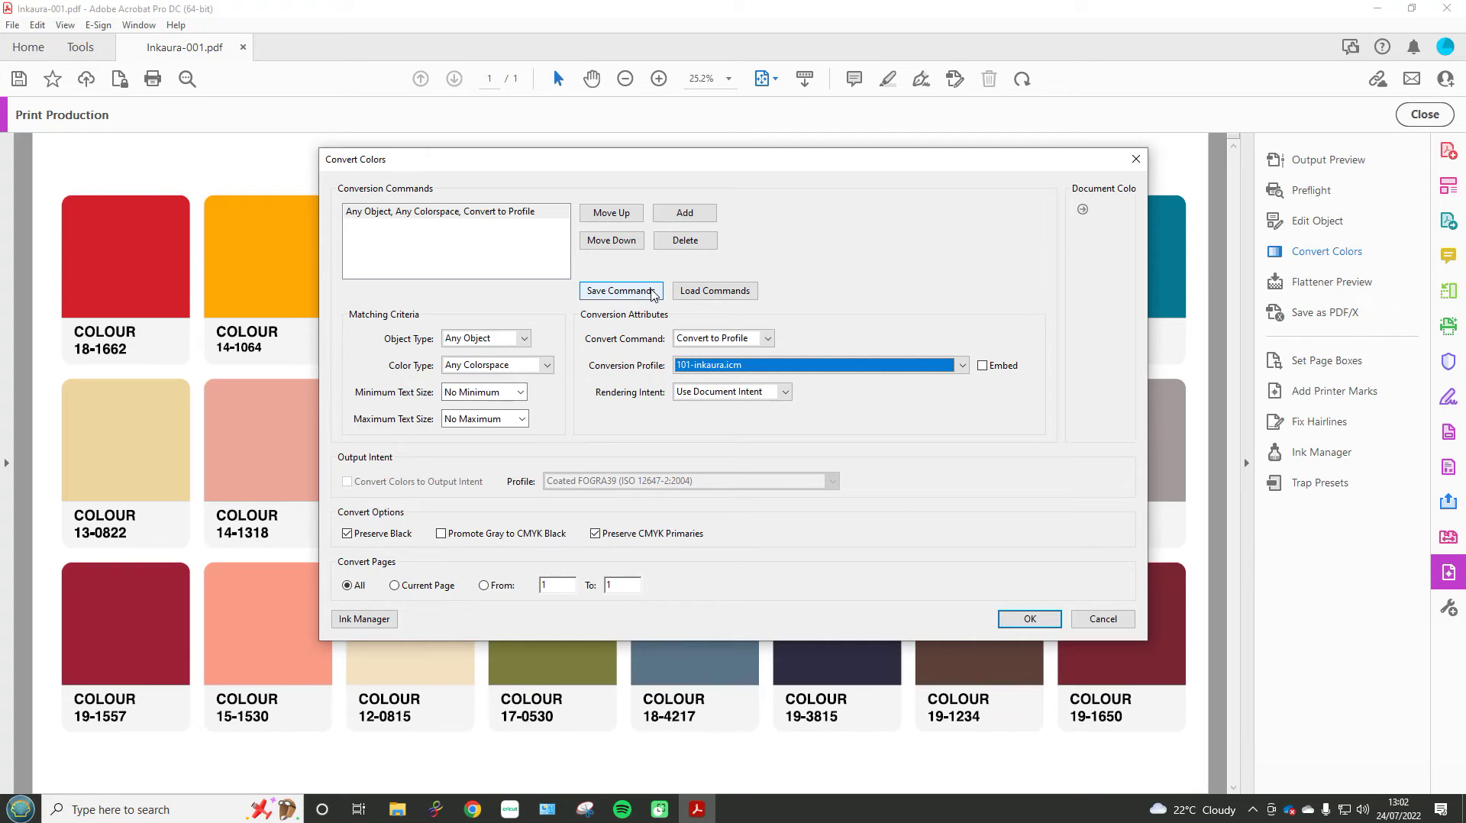
Step: Change Rendering Intent from Use Document Intent to Perceptual
{"action": "left_click", "coordinate": [783, 394]}
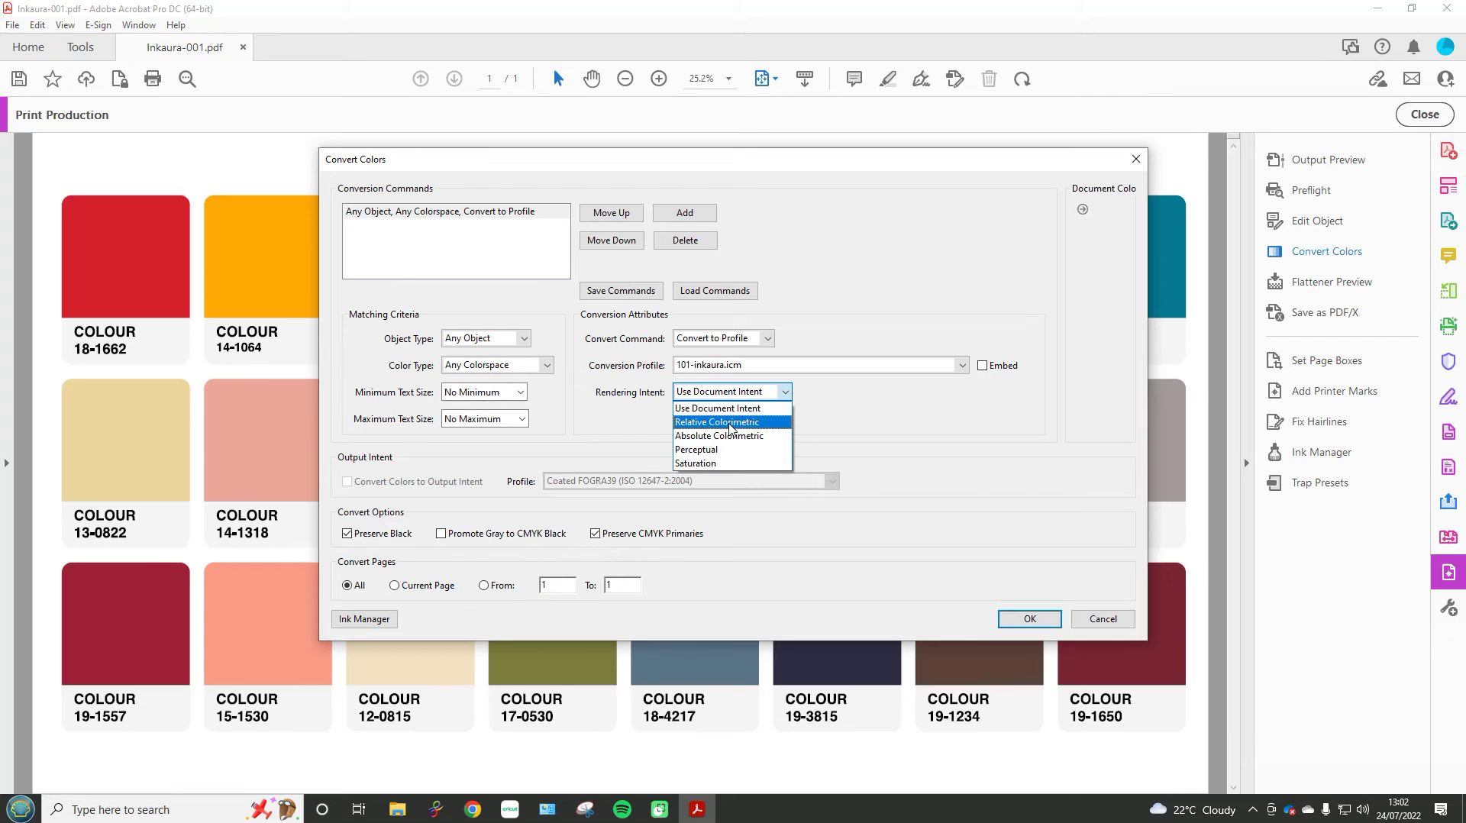
{"action": "left_click", "coordinate": [723, 452]}
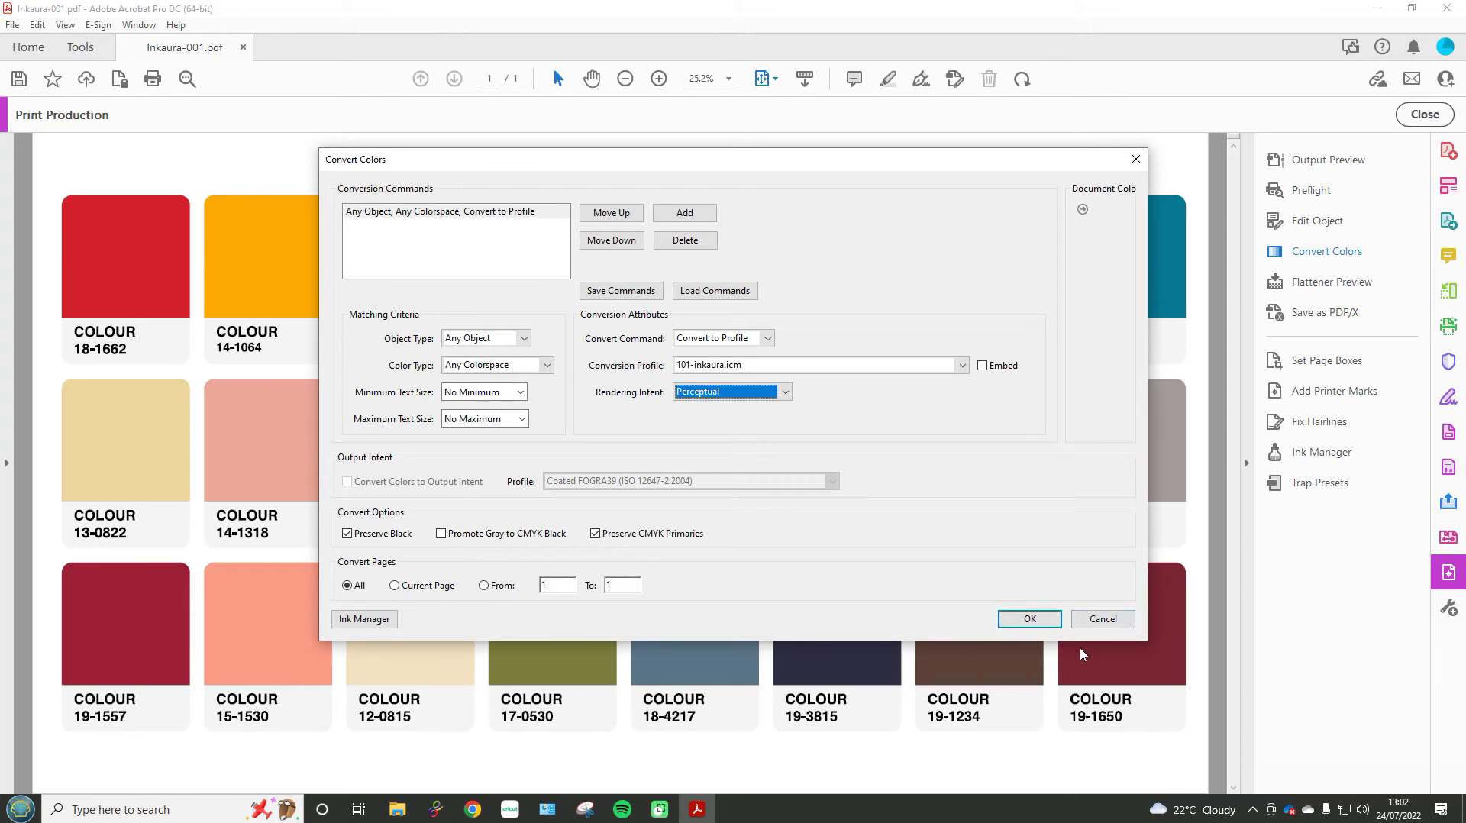
Step: Run the colour conversion, suppress future warnings, and confirm the irreversible change
{"action": "left_click", "coordinate": [1029, 618]}
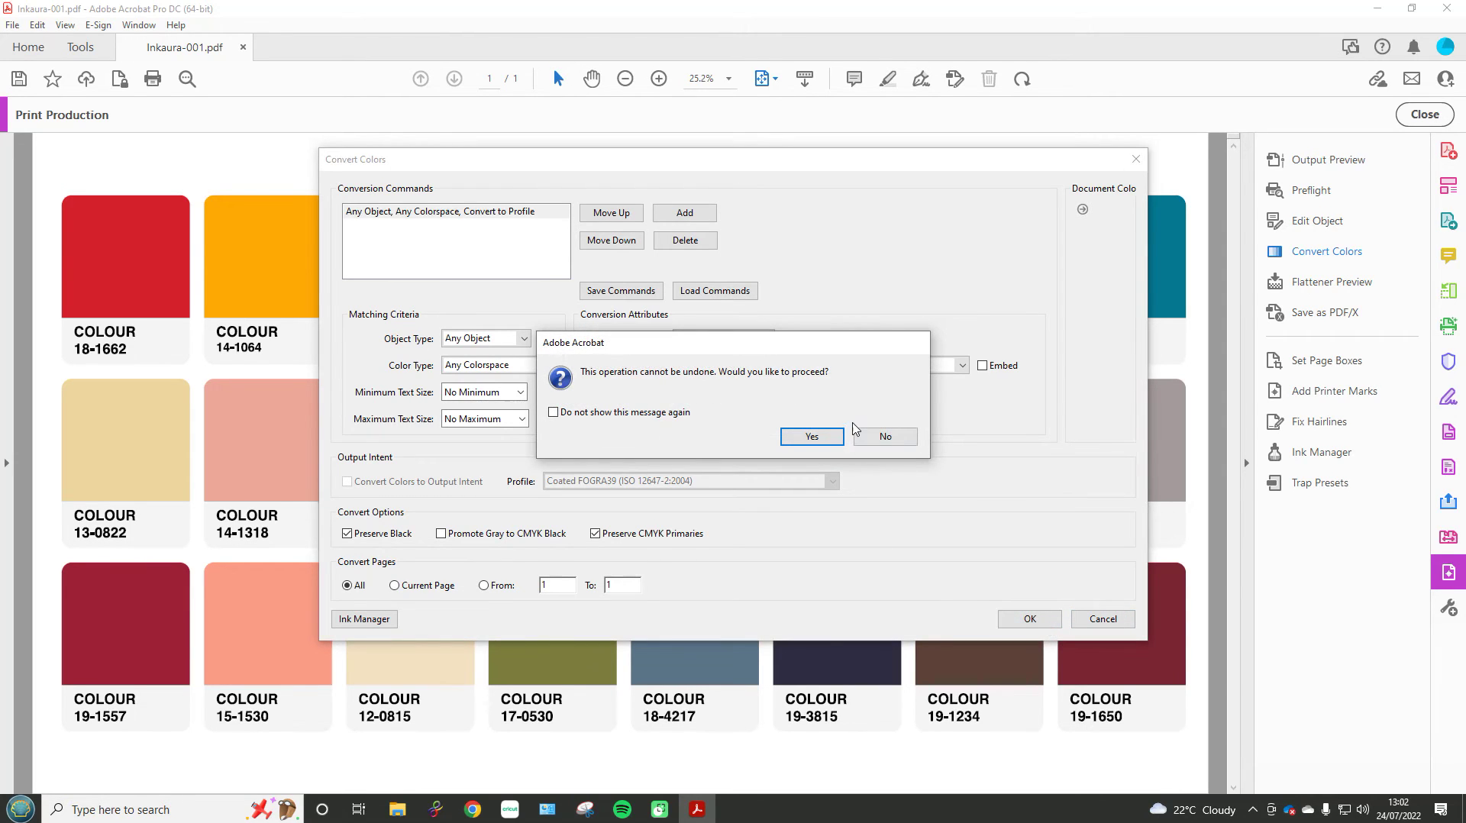
{"action": "left_click", "coordinate": [619, 416]}
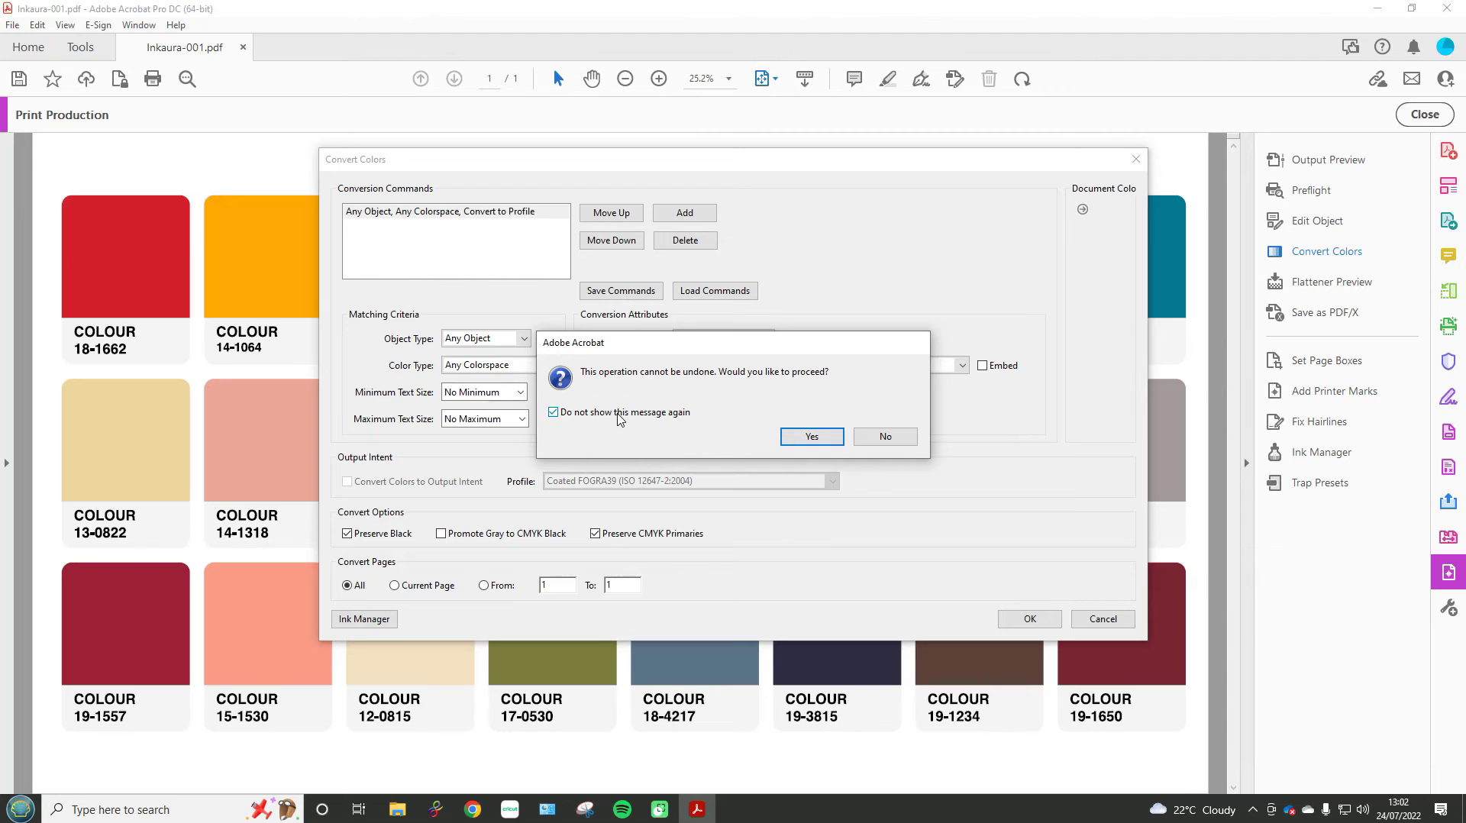
{"action": "left_click", "coordinate": [797, 439]}
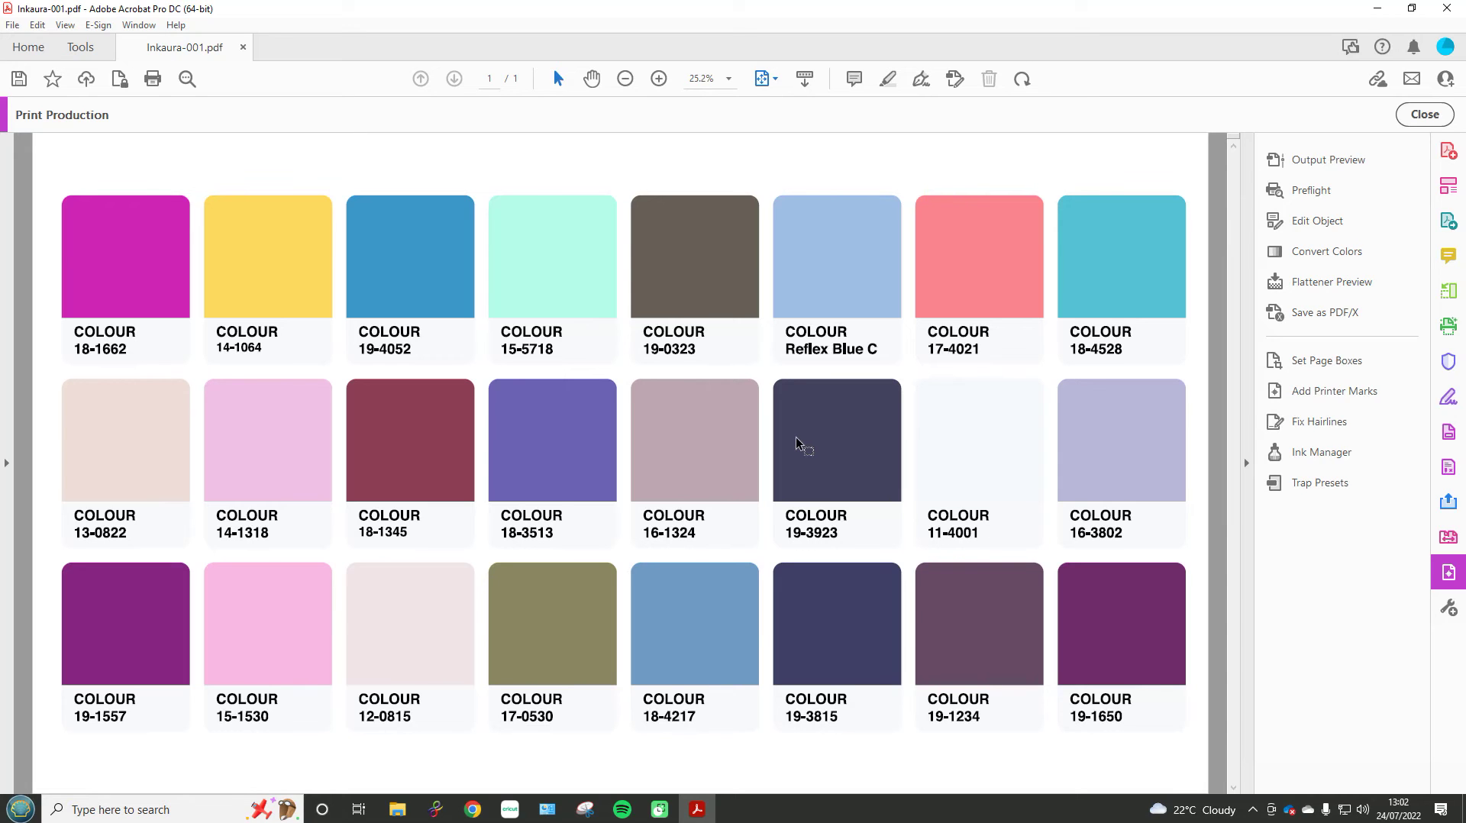
Step: Save the converted chart as Inkaura-001.pdf in the Desktop folder
{"action": "left_click", "coordinate": [13, 26]}
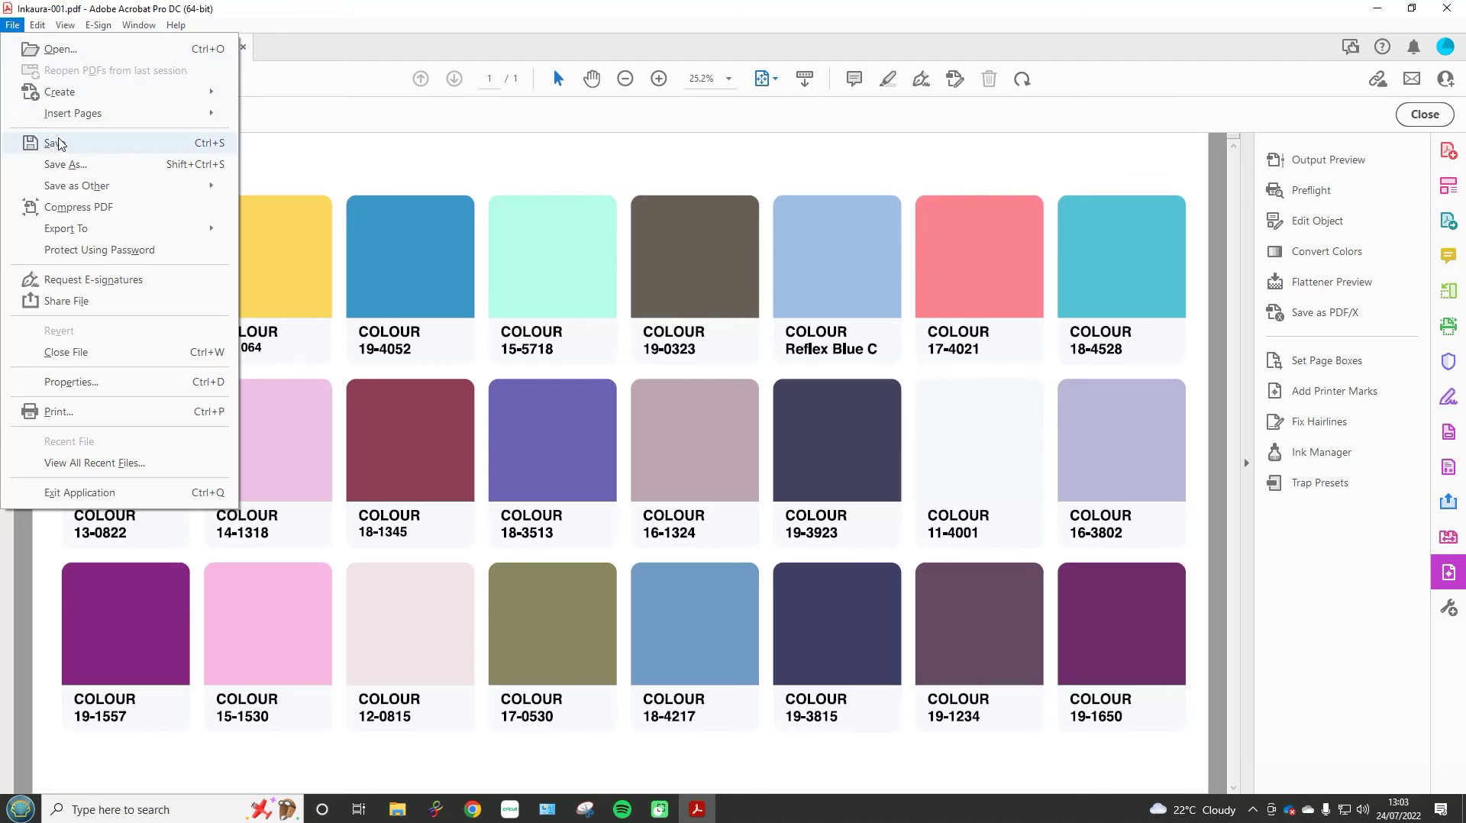
{"action": "left_click", "coordinate": [63, 170]}
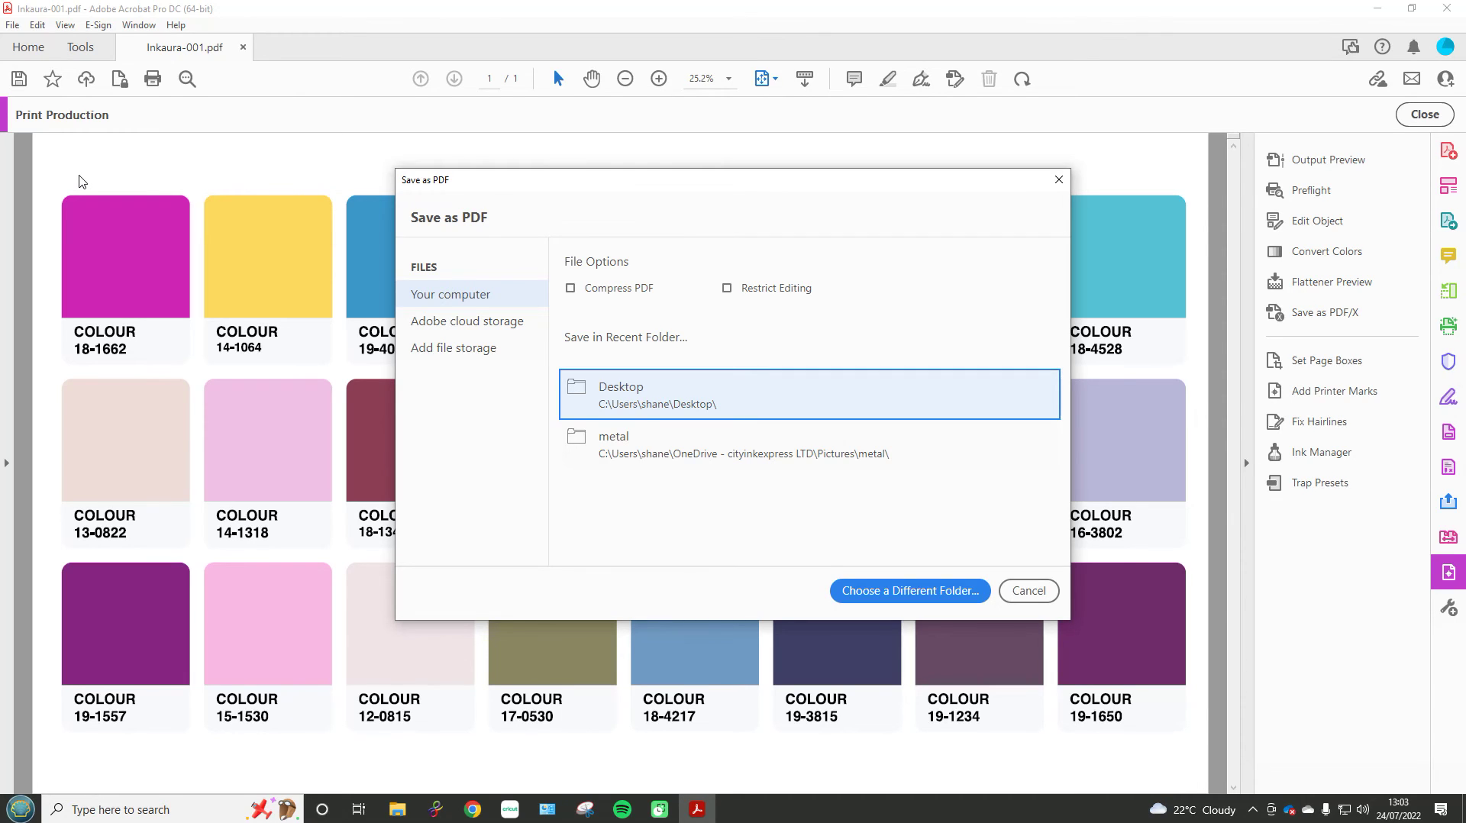
{"action": "left_click", "coordinate": [739, 393]}
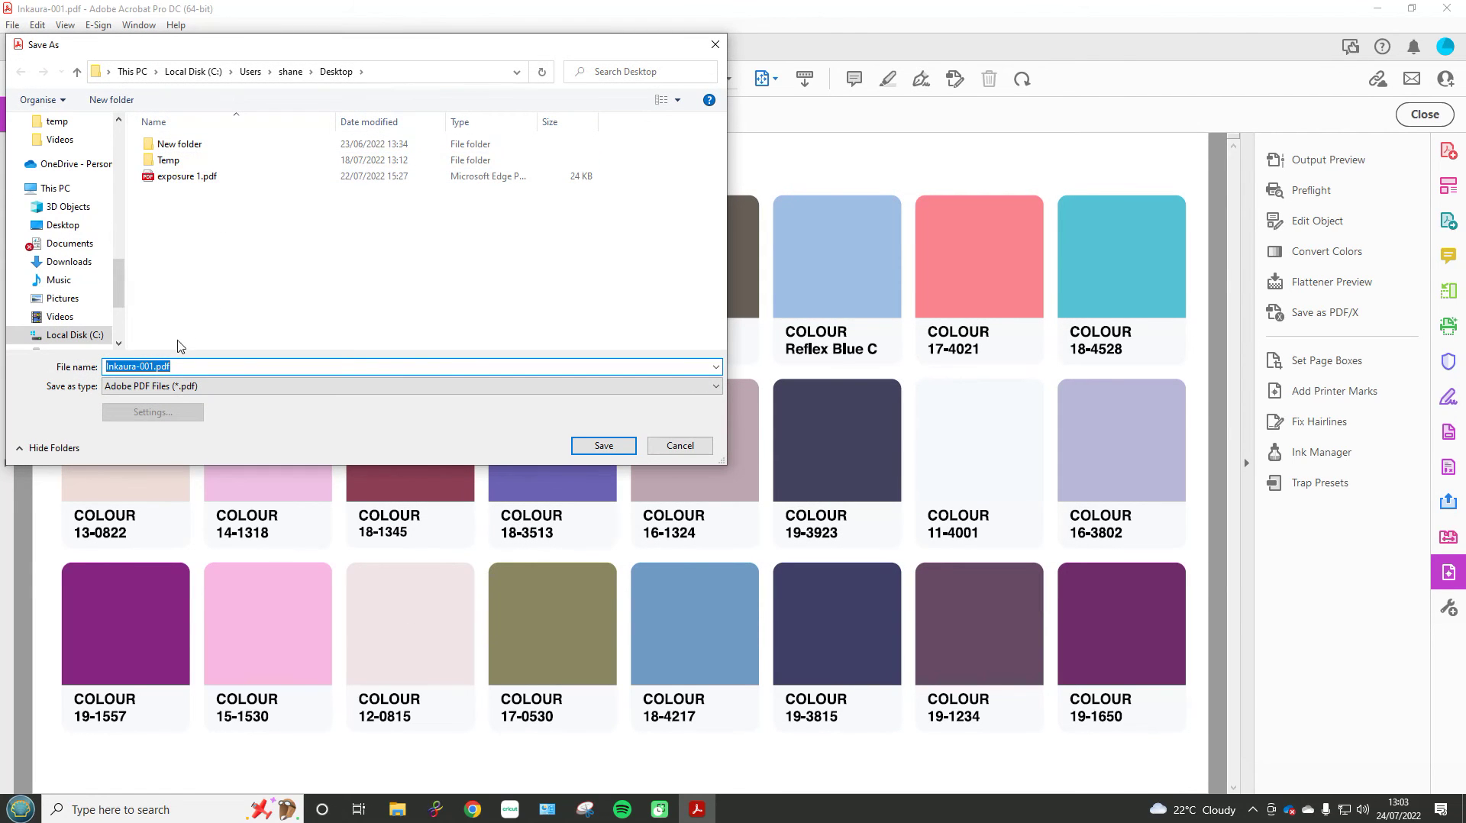
{"action": "left_click", "coordinate": [603, 446]}
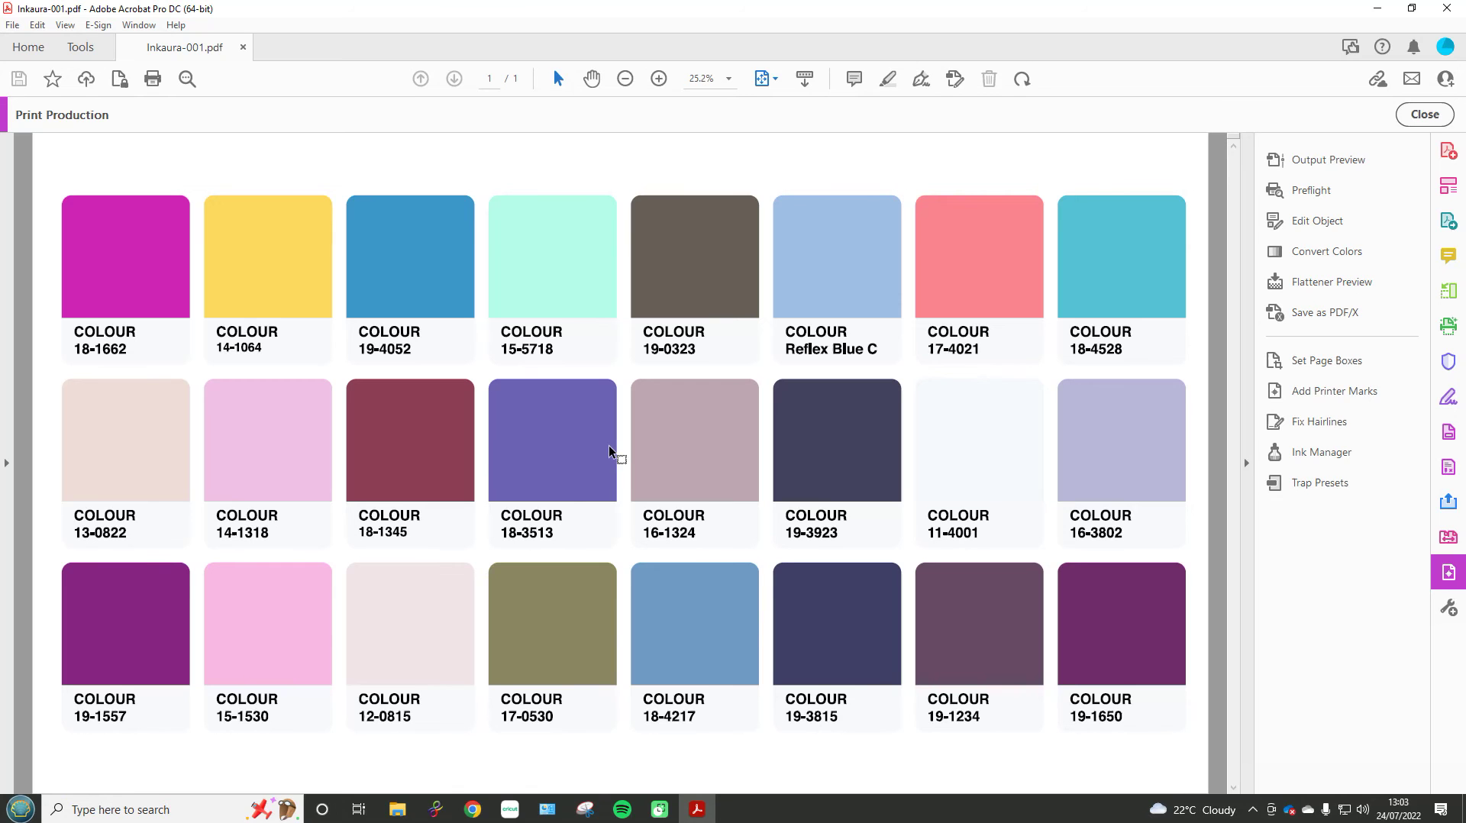
Step: Browse This PC to the Desktop folder and open Inkaura-001.pdf in Microsoft Edge
{"action": "left_click", "coordinate": [33, 815]}
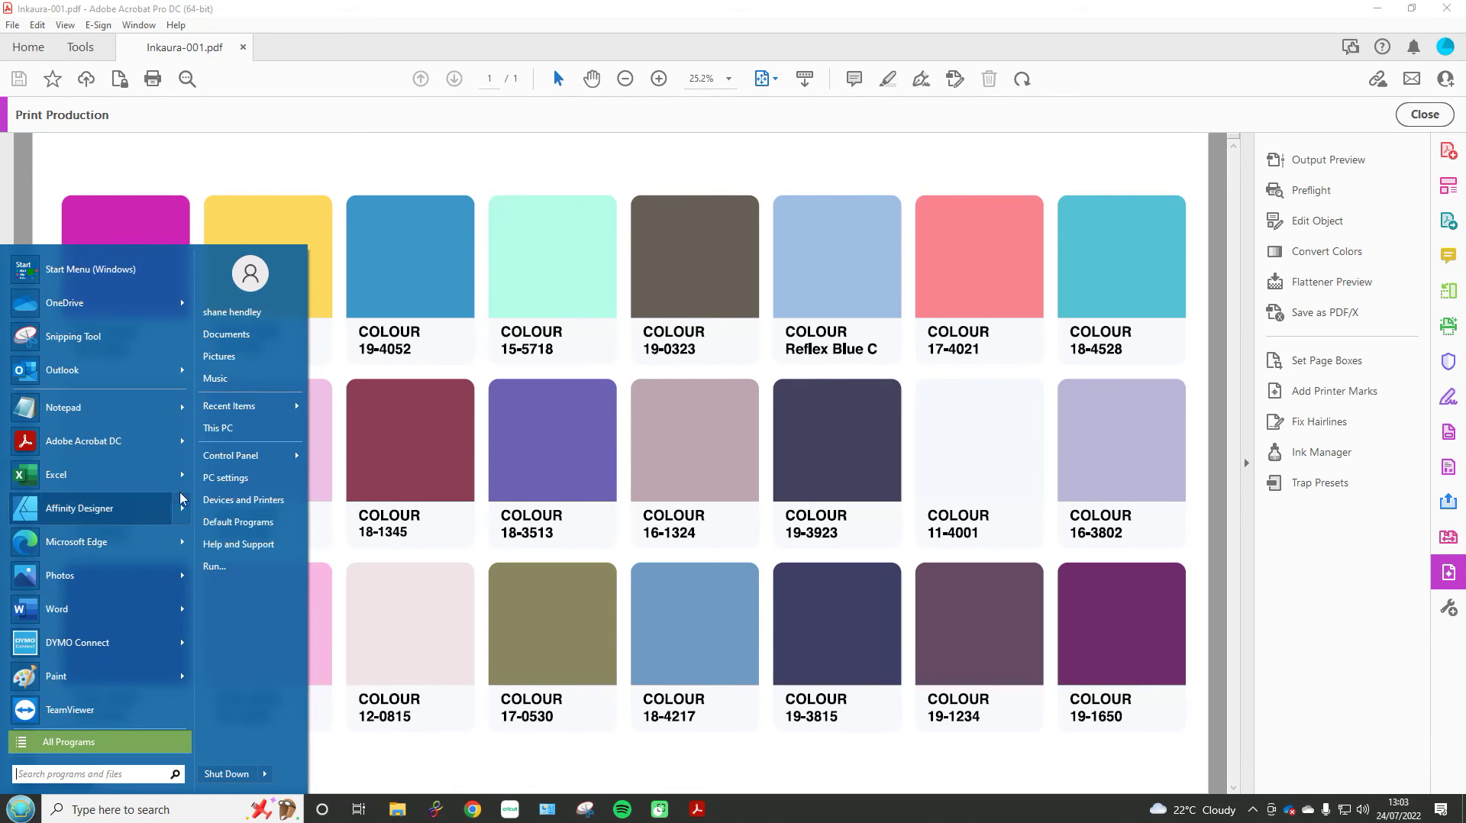
{"action": "left_click", "coordinate": [218, 421]}
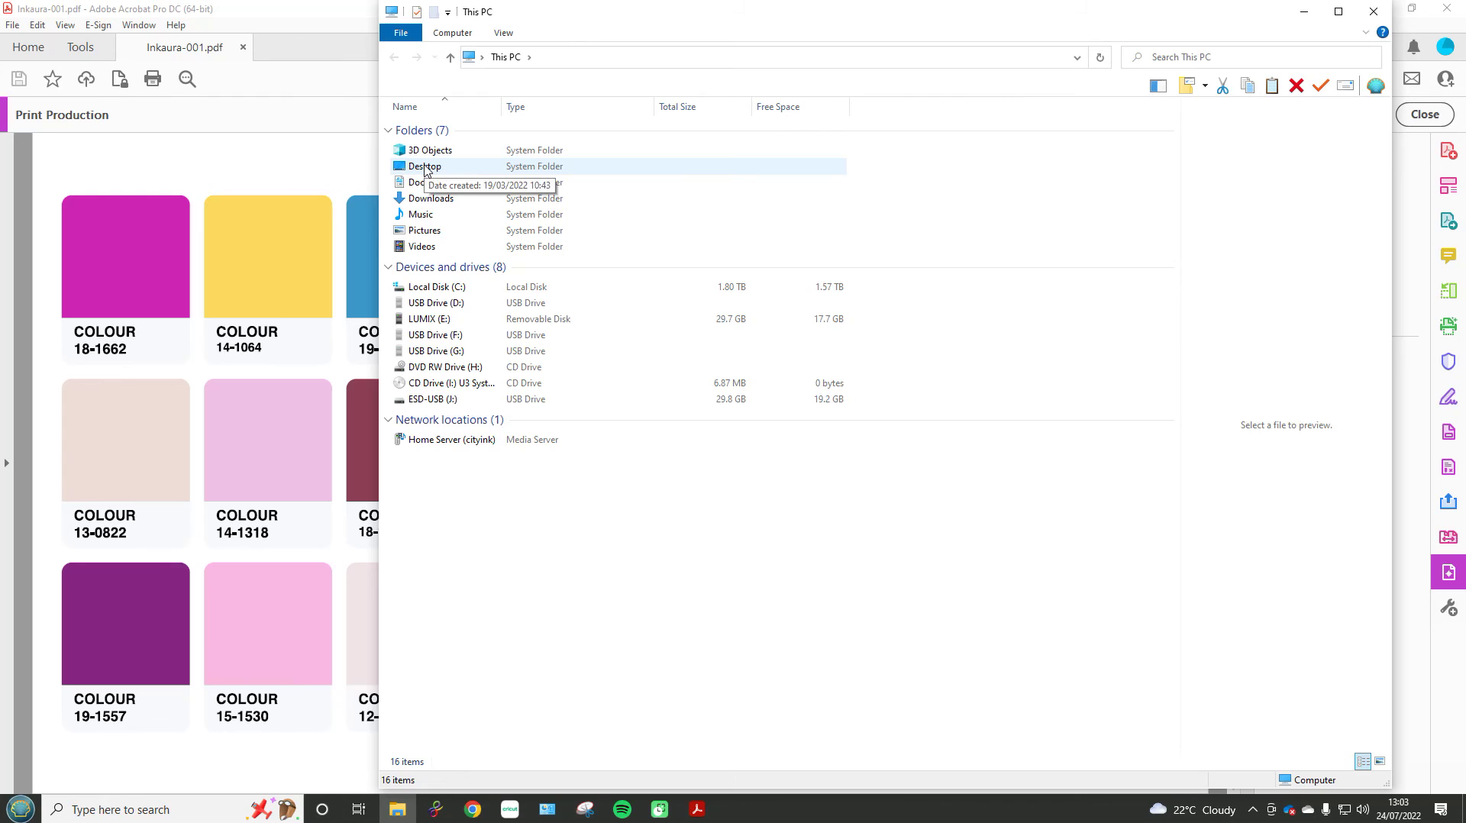
{"action": "left_click", "coordinate": [424, 168]}
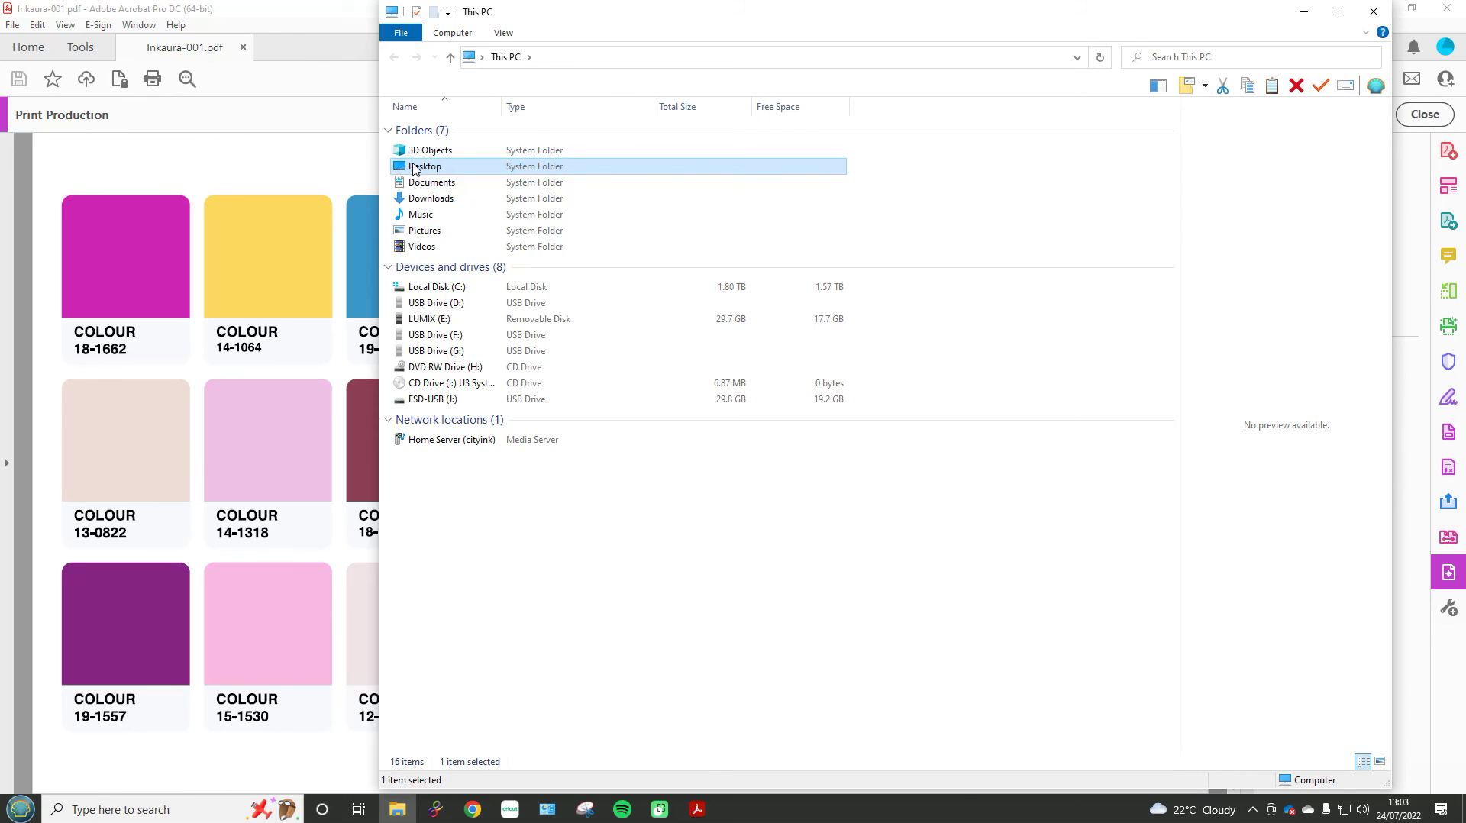
{"action": "double_click", "coordinate": [421, 168]}
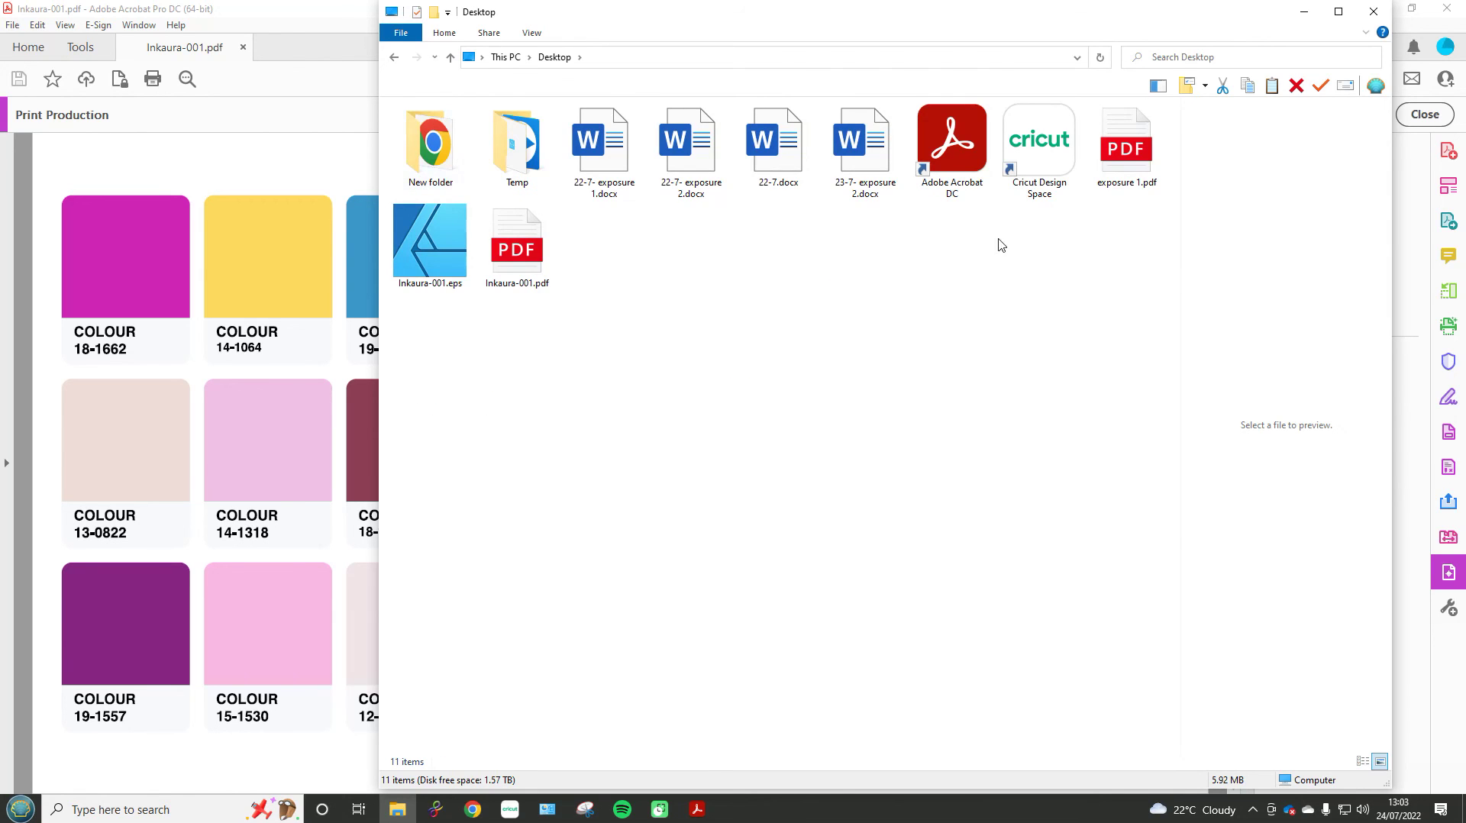
{"action": "double_click", "coordinate": [502, 263]}
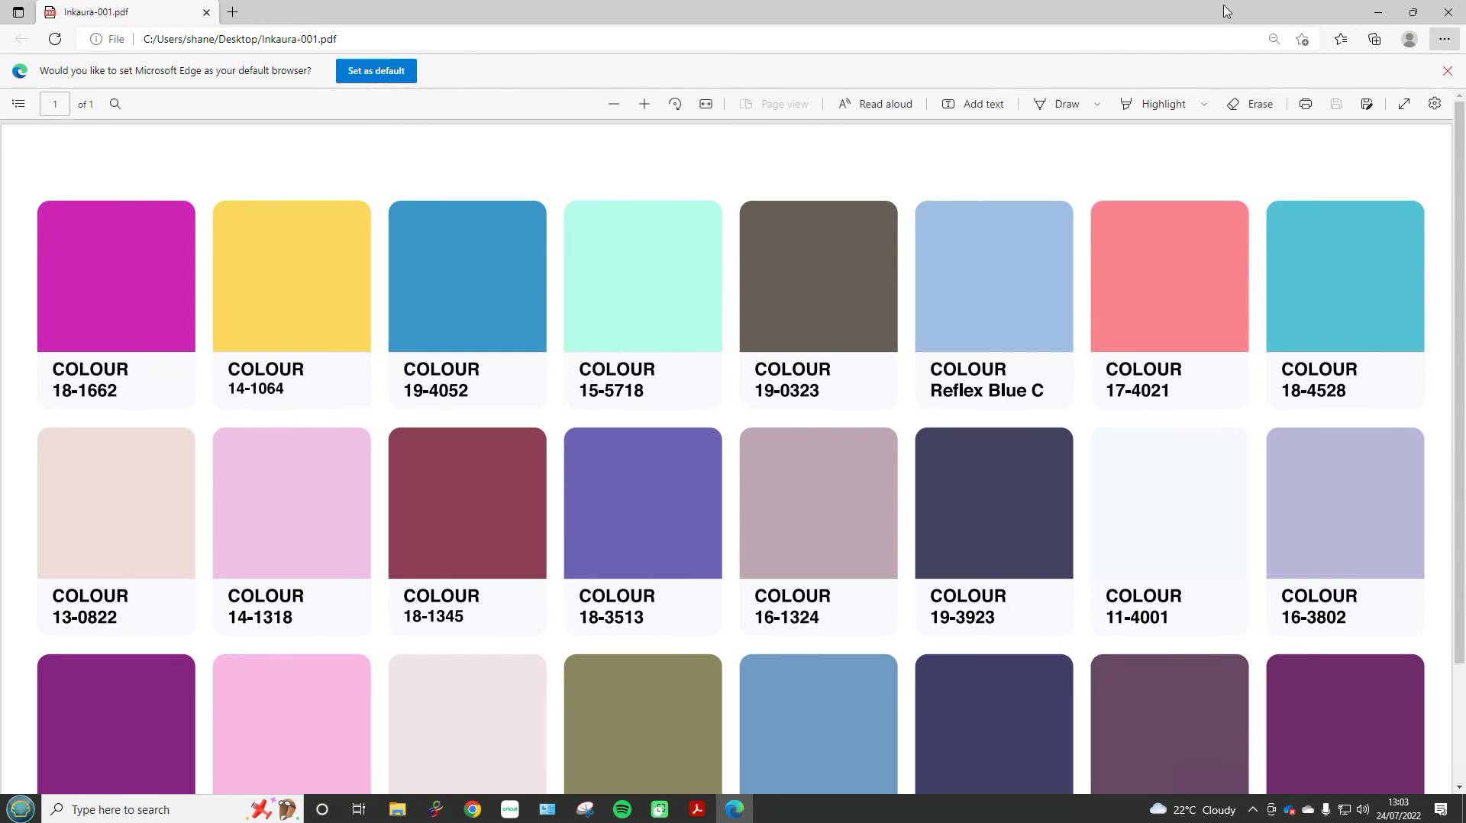
Step: Restore the Edge window, check the PDF's file path, and compare its colours against the Acrobat copy
{"action": "left_click", "coordinate": [1413, 14]}
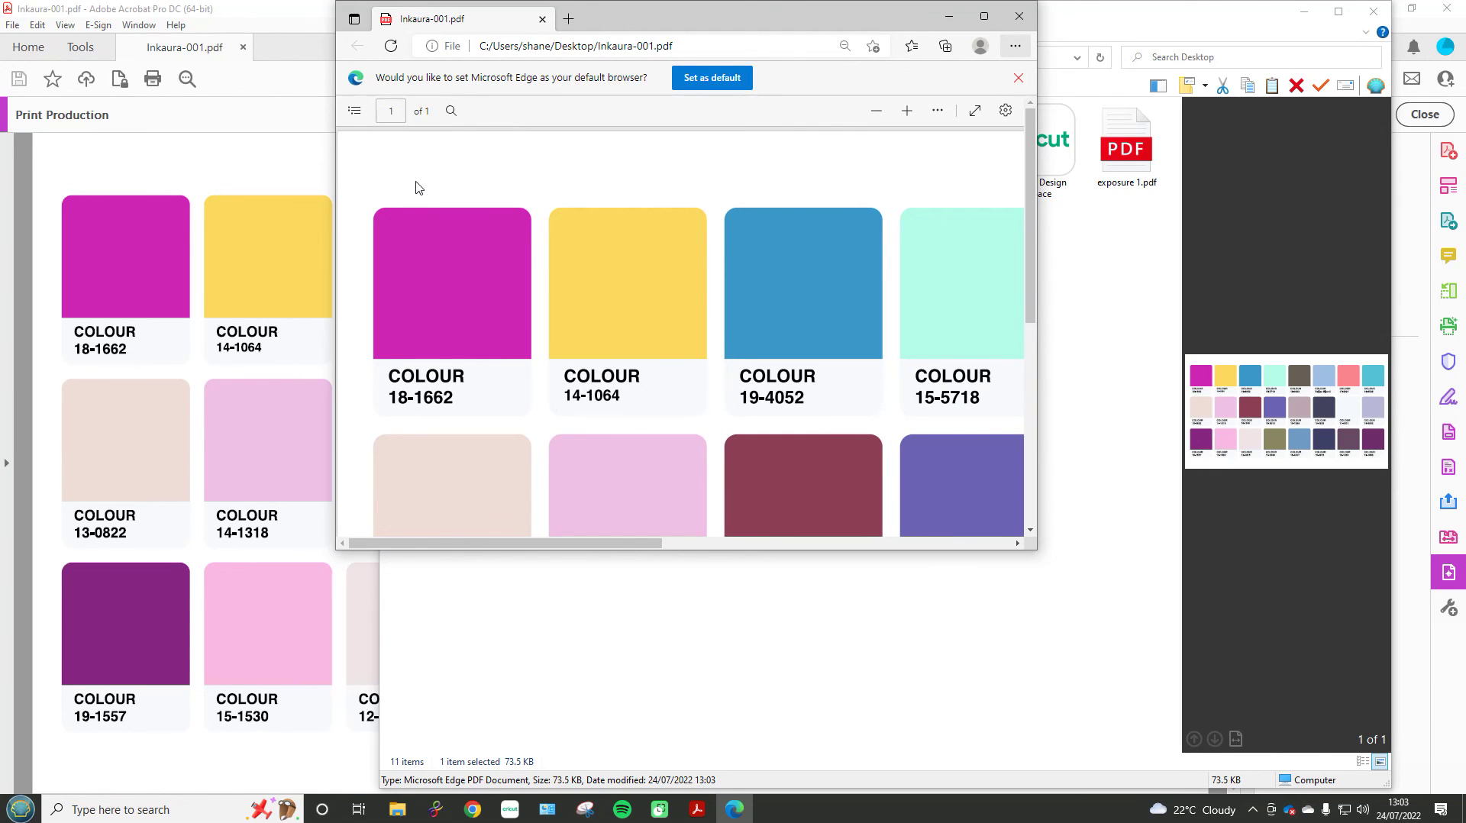
{"action": "left_click", "coordinate": [763, 46]}
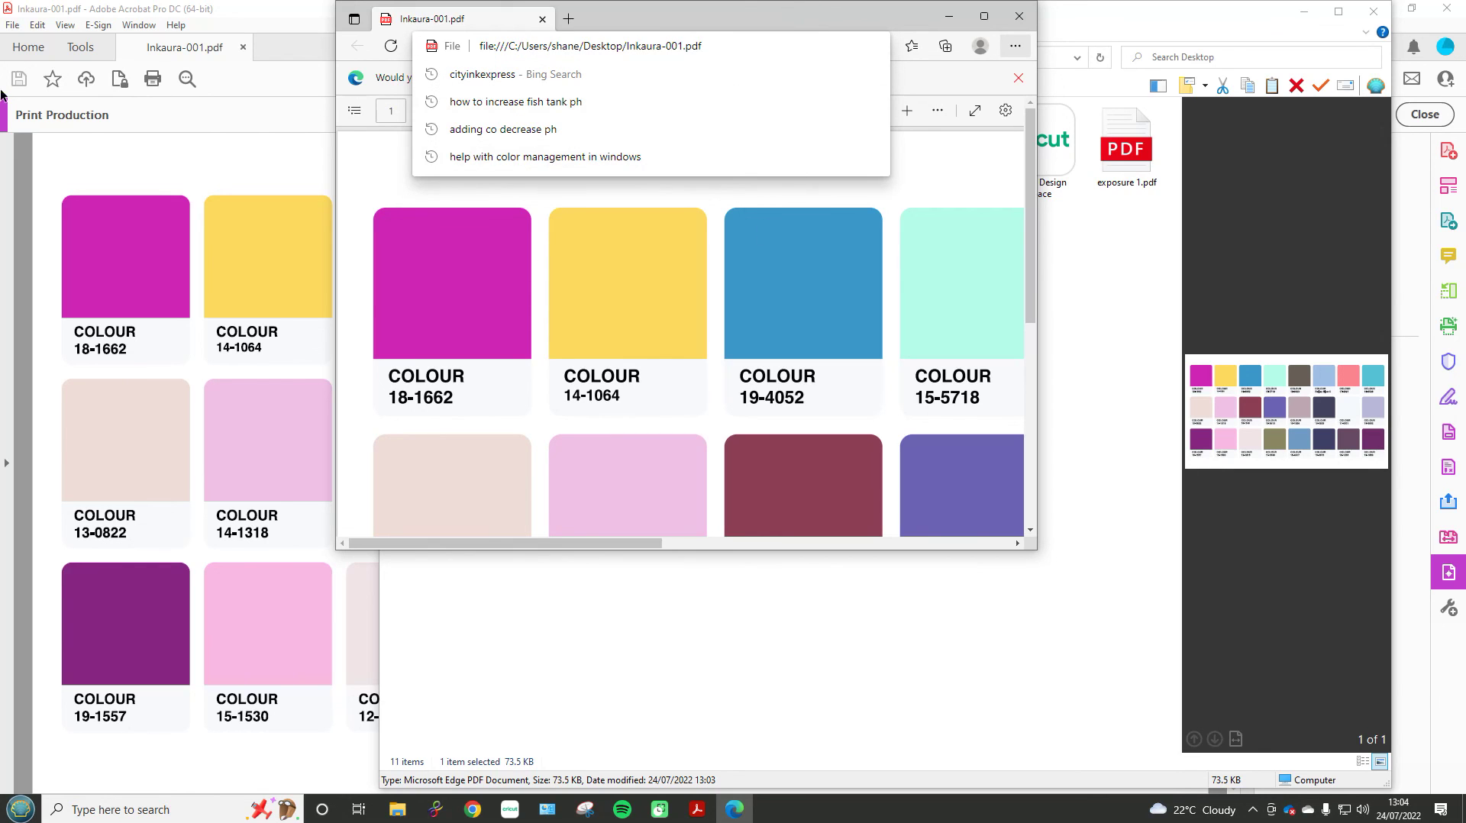
{"action": "left_click", "coordinate": [126, 191]}
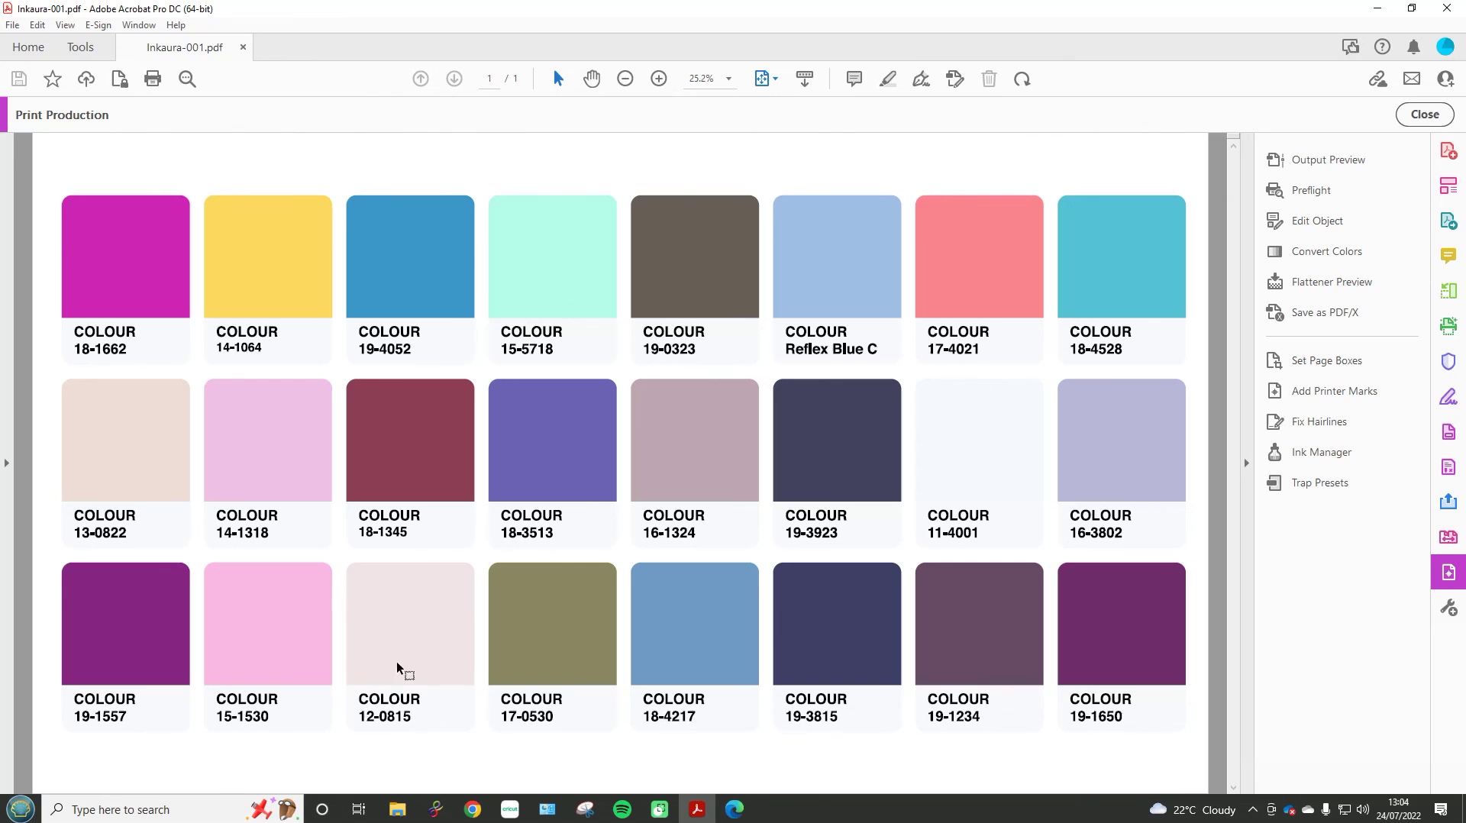
{"action": "left_click", "coordinate": [731, 813]}
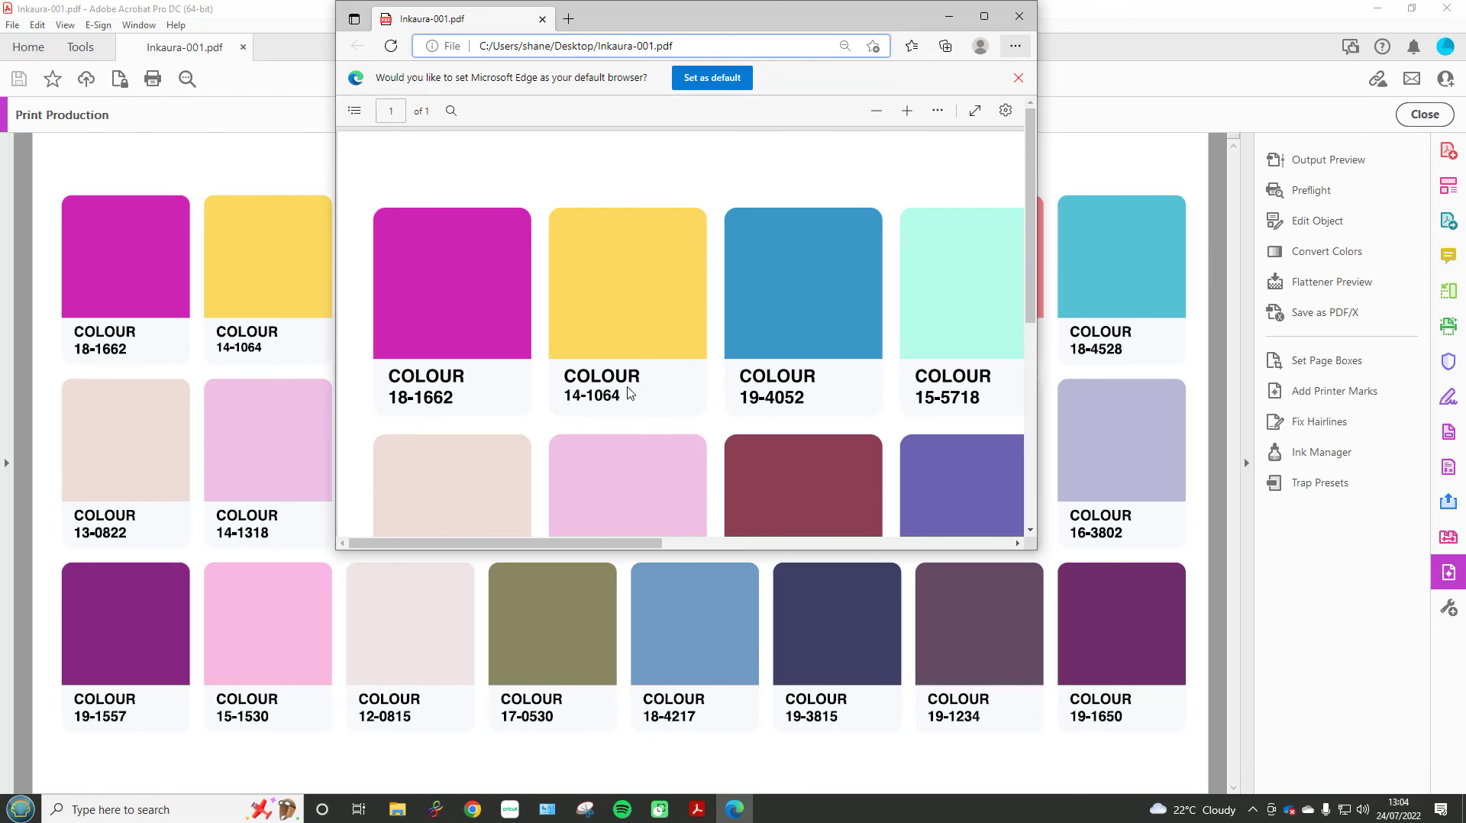
Step: Open Print for Inkaura-001.pdf from the page's context menu, landscape on the Brother MFC-J5330DW
{"action": "left_click", "coordinate": [592, 162]}
{"action": "right_click", "coordinate": [593, 162]}
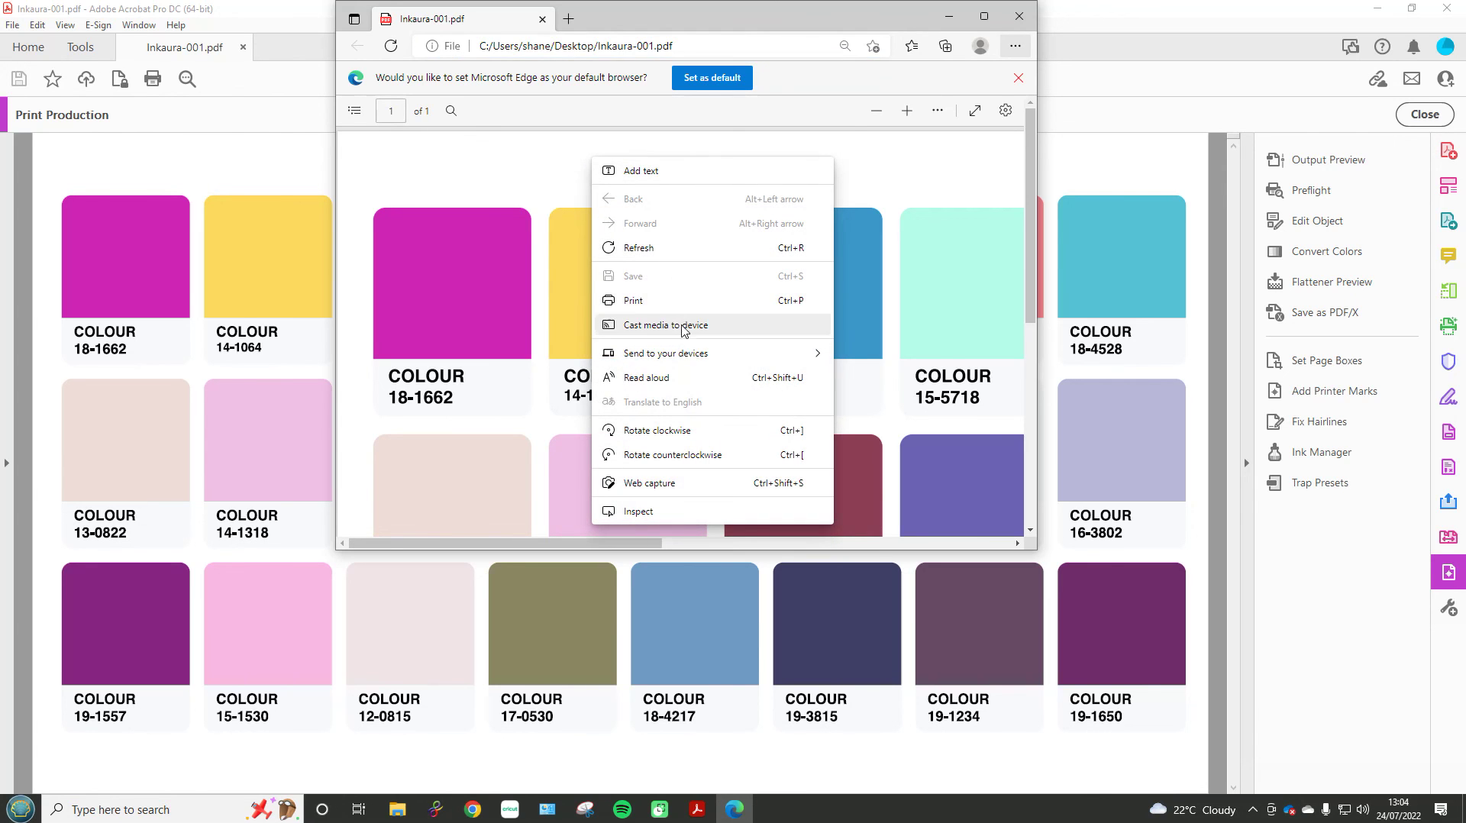
{"action": "left_click", "coordinate": [684, 305]}
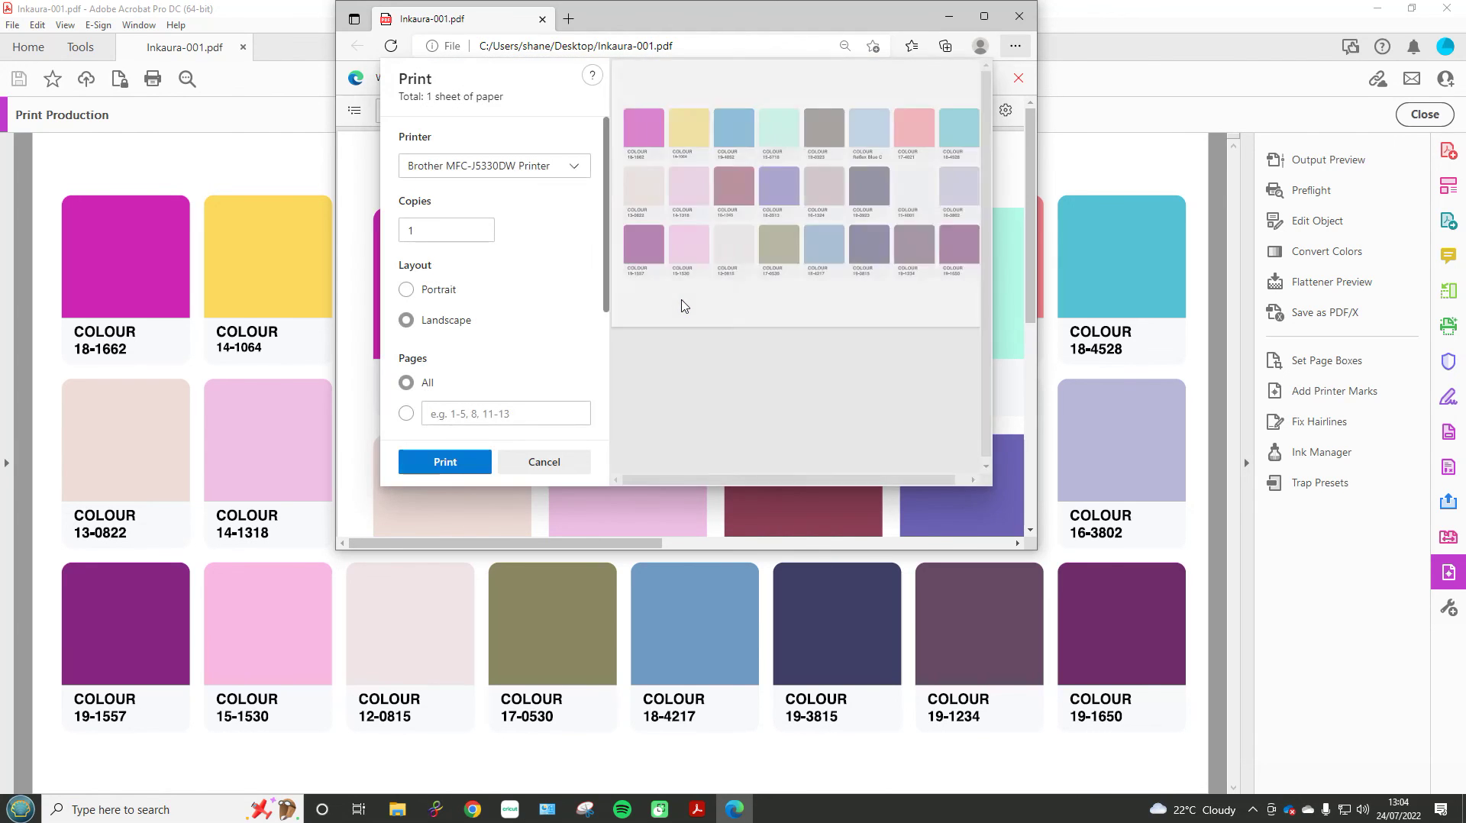